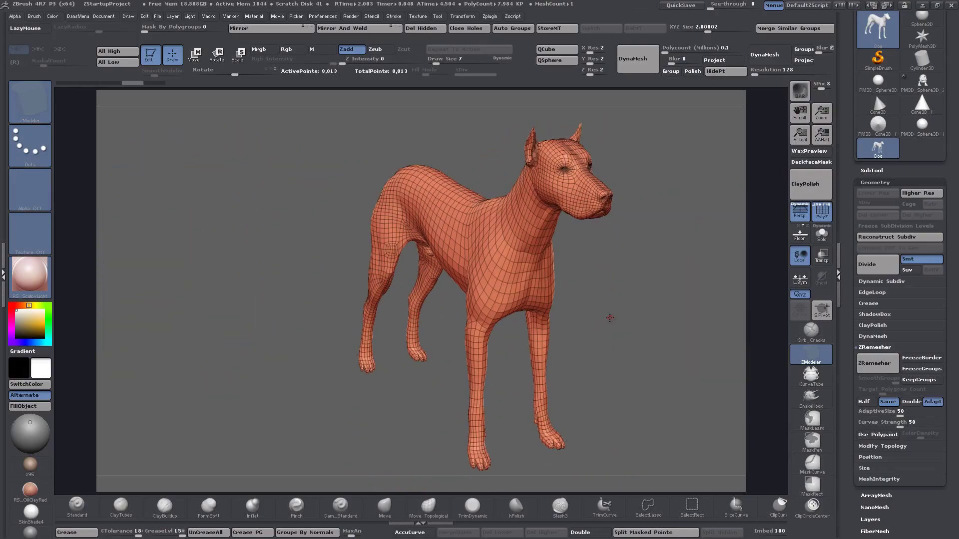
Step: DynaMesh the dog model with the desired polycount set to 0.1 million
drag(622, 313, 619, 301)
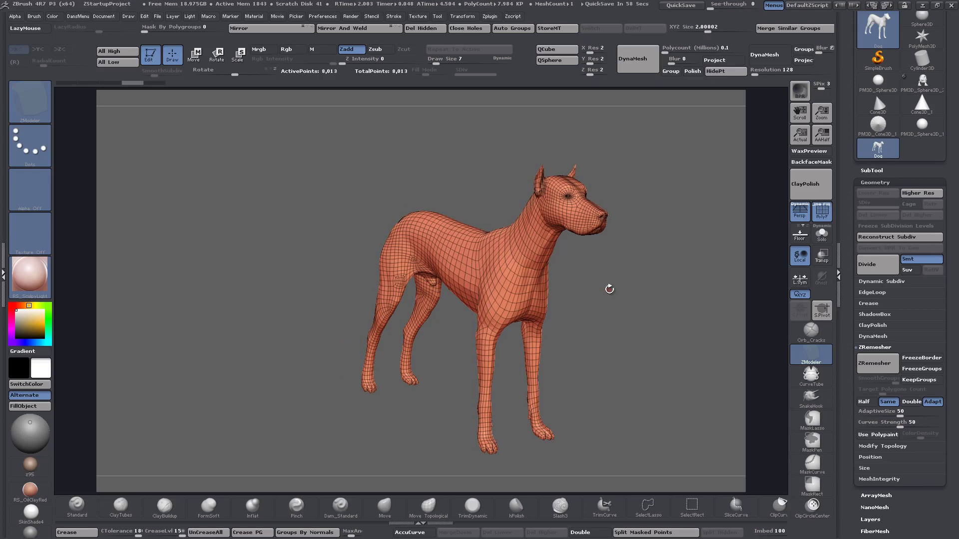
alt+drag(599, 264, 597, 329)
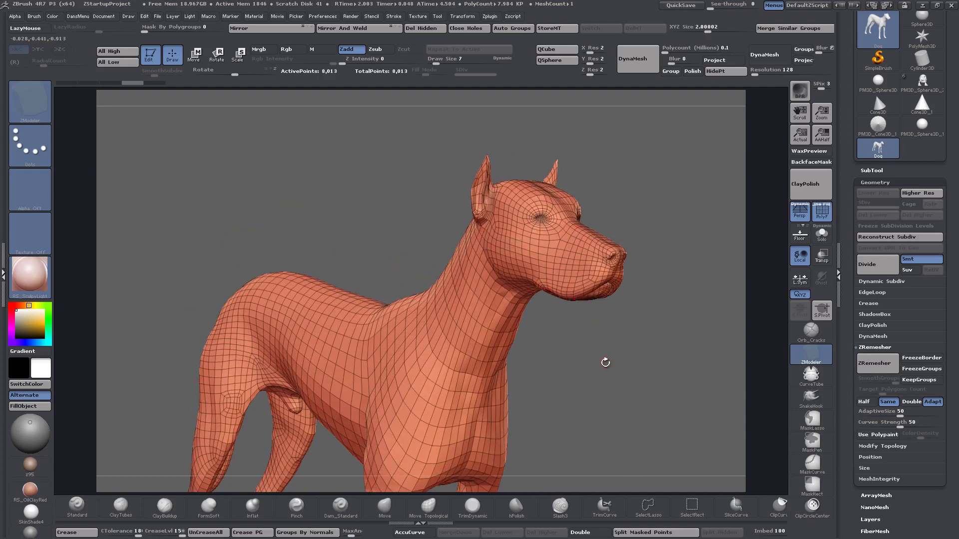
alt+drag(597, 364, 604, 315)
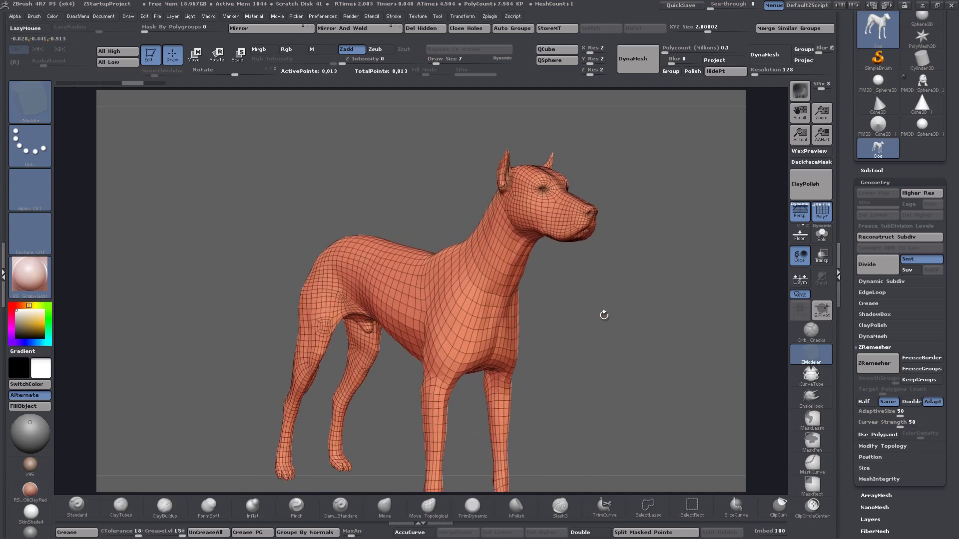
click(708, 48)
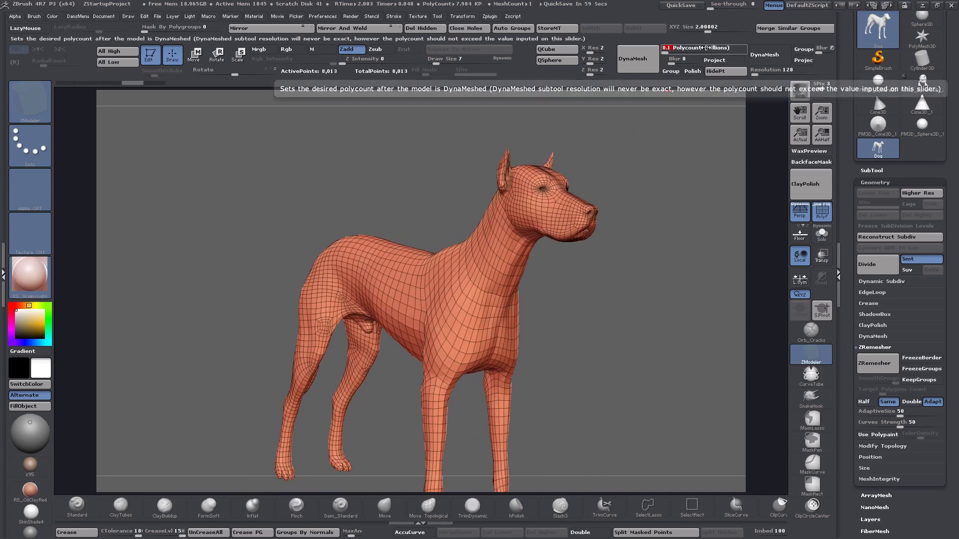
key(Return)
click(633, 55)
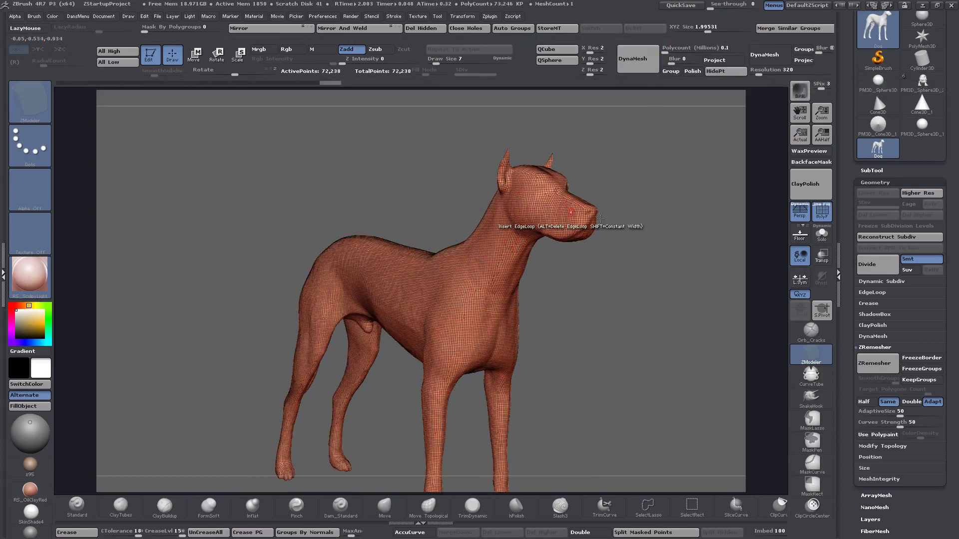
Step: Retopologize the dog with ZRemesher using the Half polygon count option
alt+drag(613, 243, 661, 344)
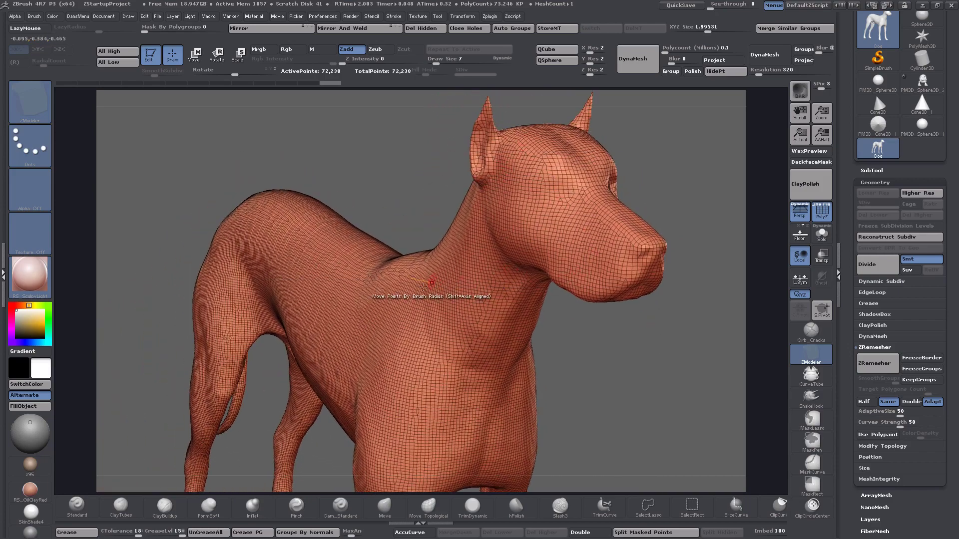
right_drag(556, 191, 657, 250)
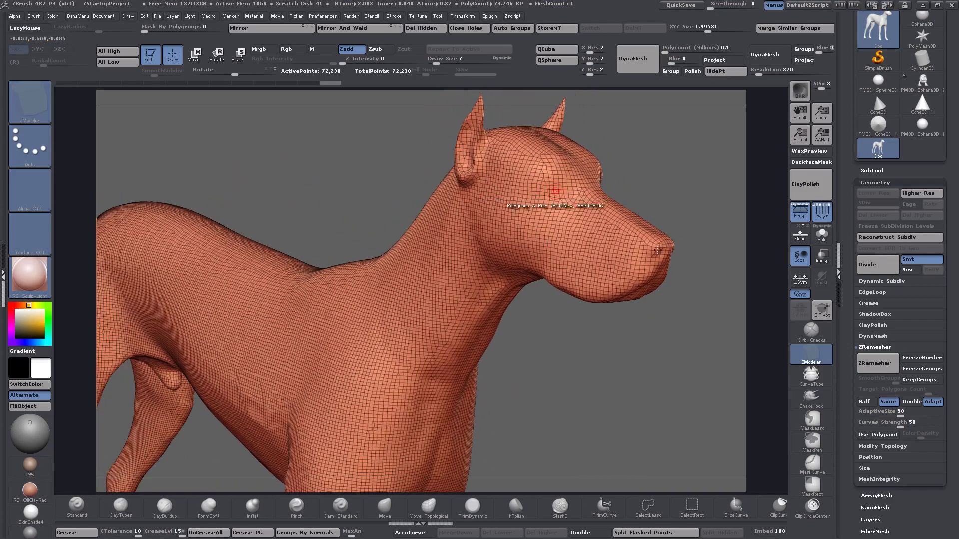
drag(685, 280, 677, 343)
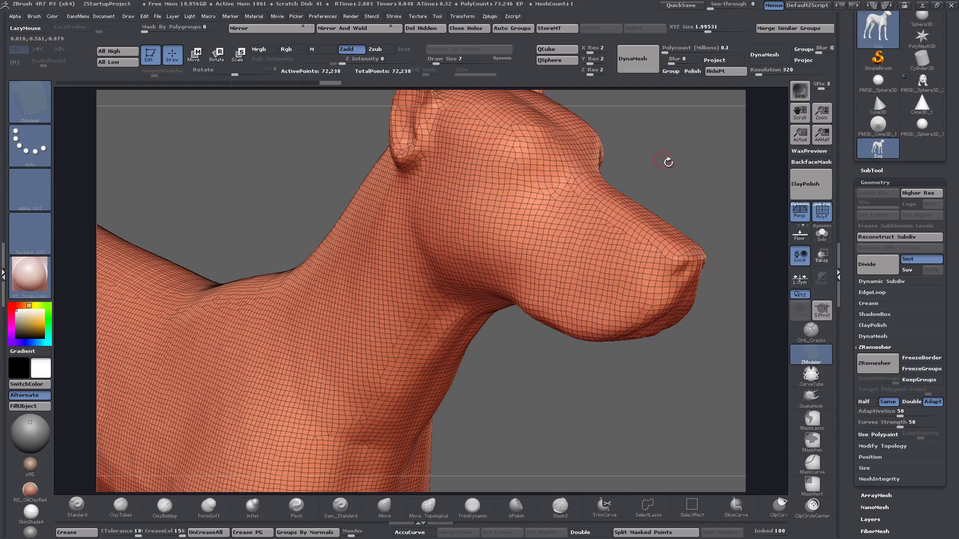
drag(670, 164, 643, 222)
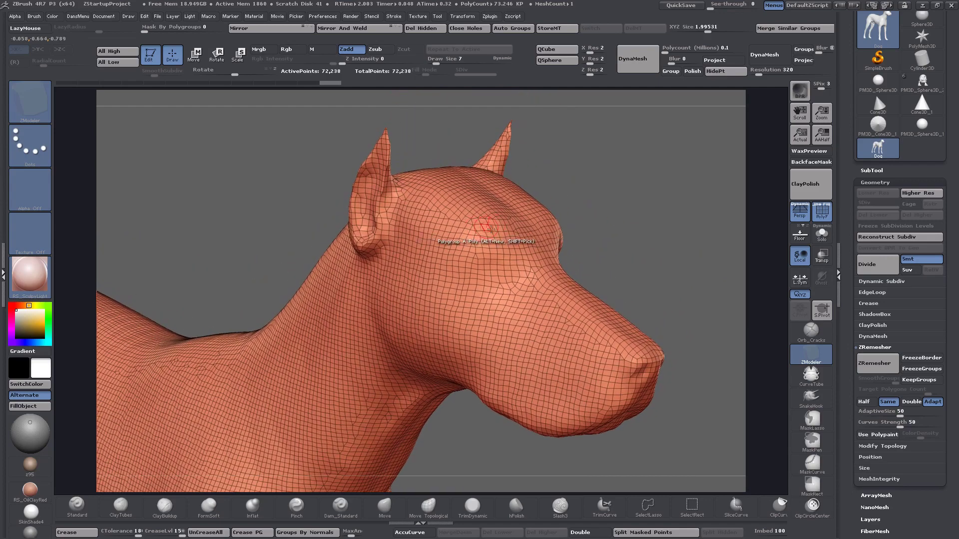
drag(603, 198, 606, 202)
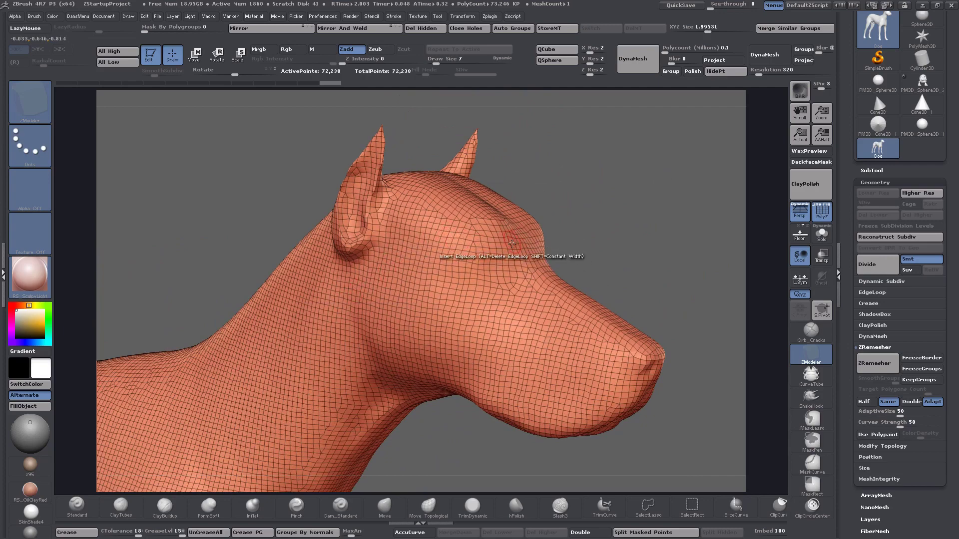
drag(592, 197, 584, 202)
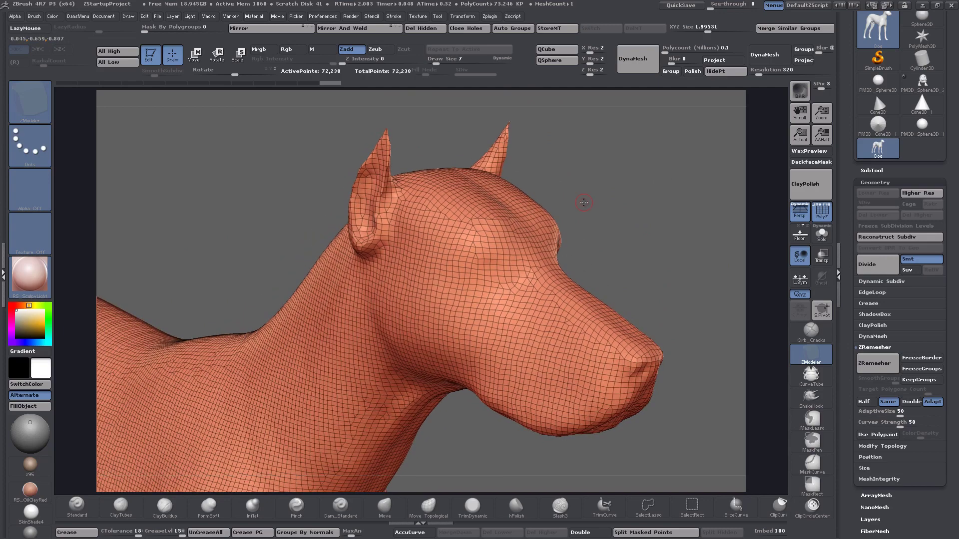
key(ctrl+shift+t)
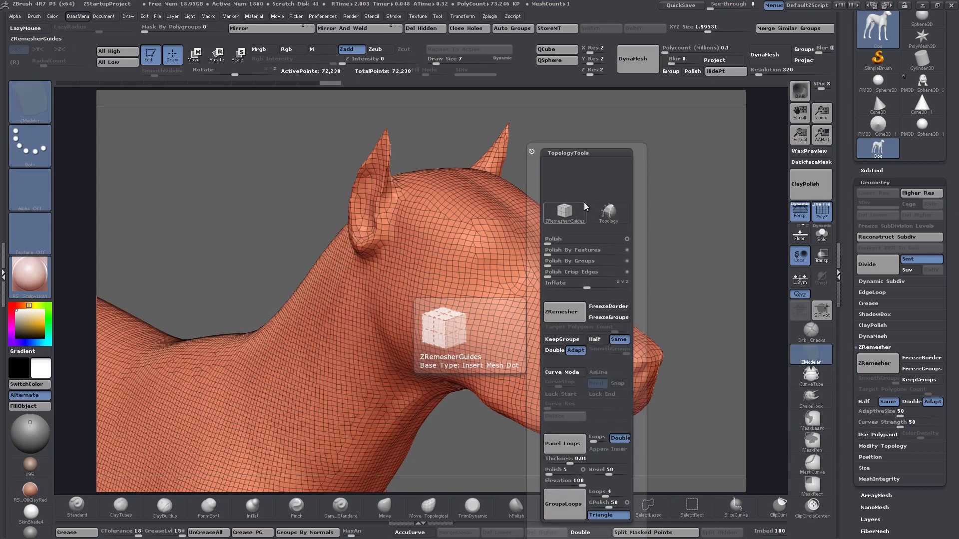
click(595, 340)
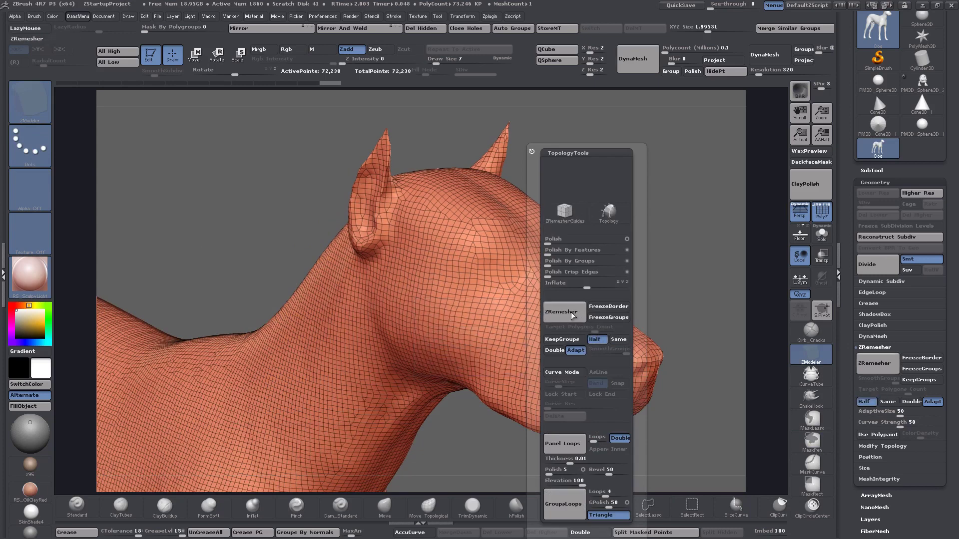
click(572, 313)
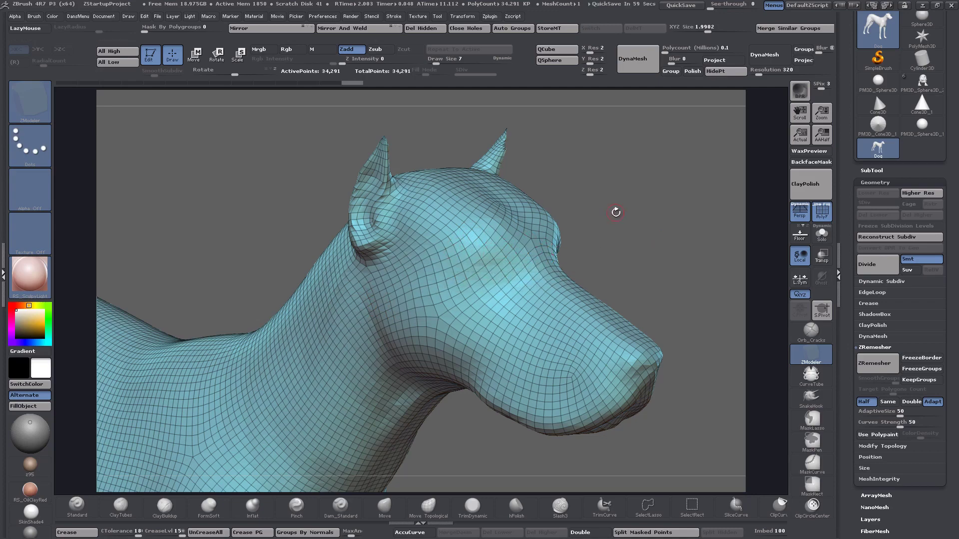
Step: Examine the remeshed edge flow on the dog's head, neck, body and legs
drag(616, 212, 616, 215)
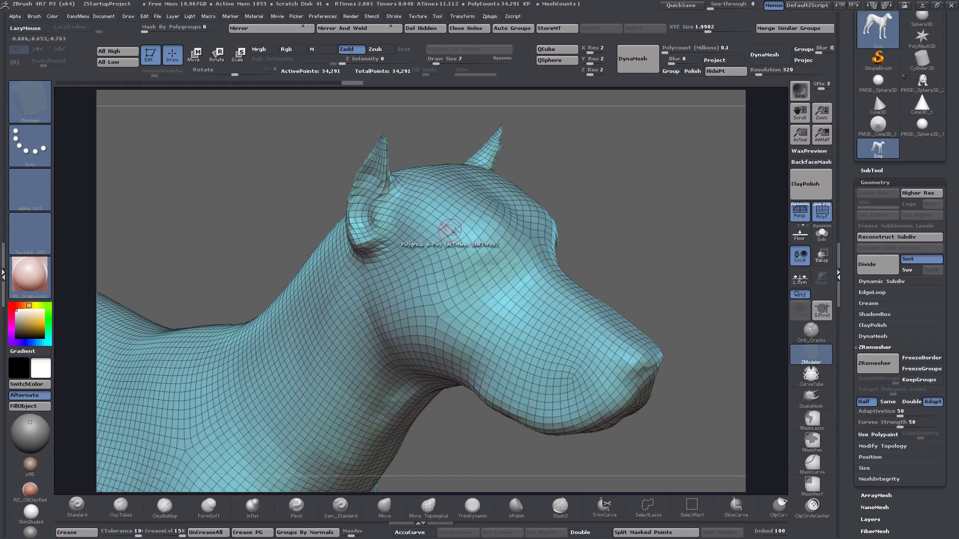
drag(636, 206, 460, 303)
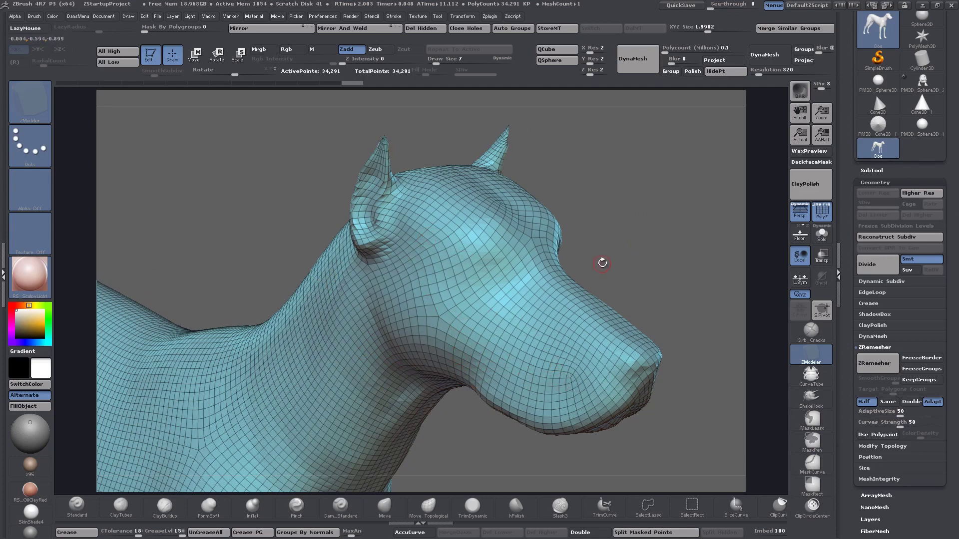
drag(623, 270, 631, 237)
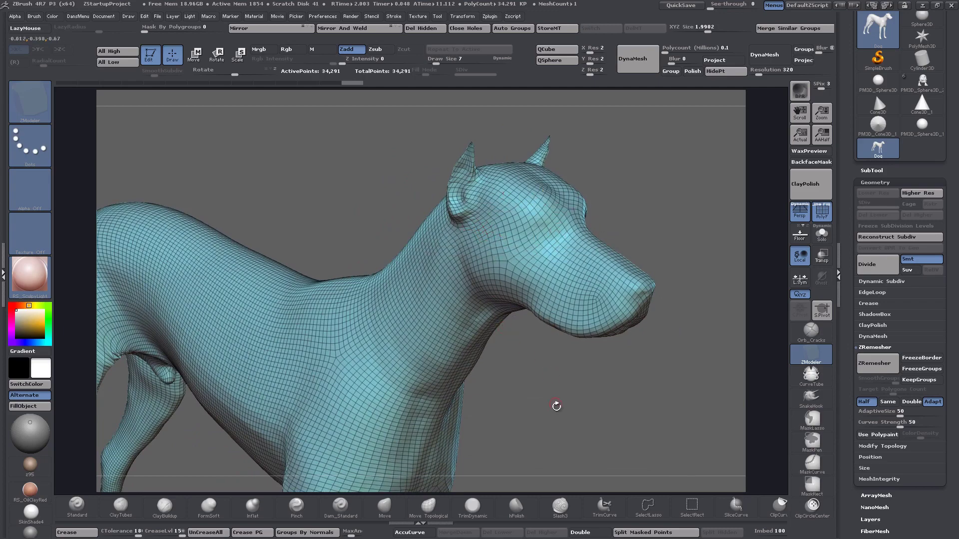
drag(554, 404, 561, 301)
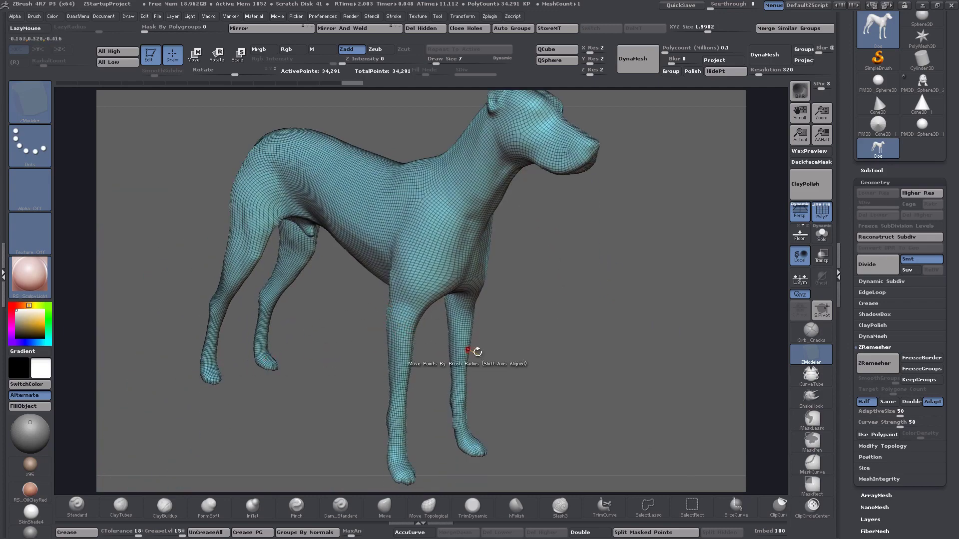
drag(510, 354, 450, 340)
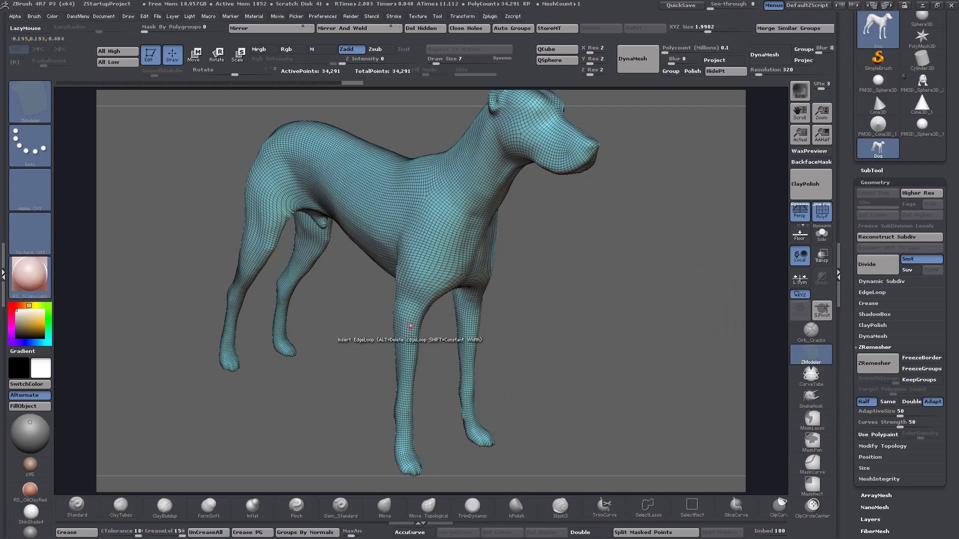
alt+drag(529, 321, 582, 264)
alt+drag(600, 379, 506, 502)
mouse_move(507, 457)
mouse_down()
mouse_move(518, 452)
mouse_move(484, 310)
mouse_up()
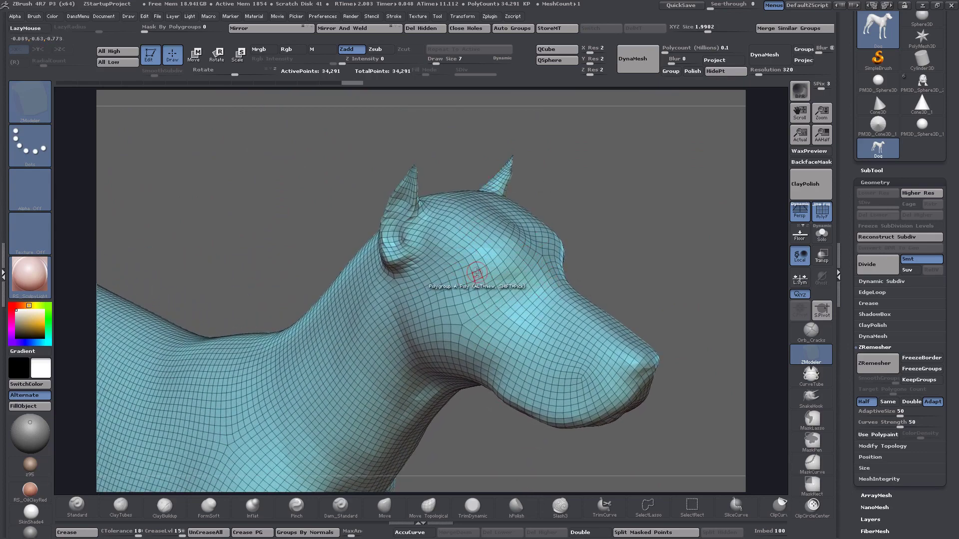
drag(674, 253, 665, 230)
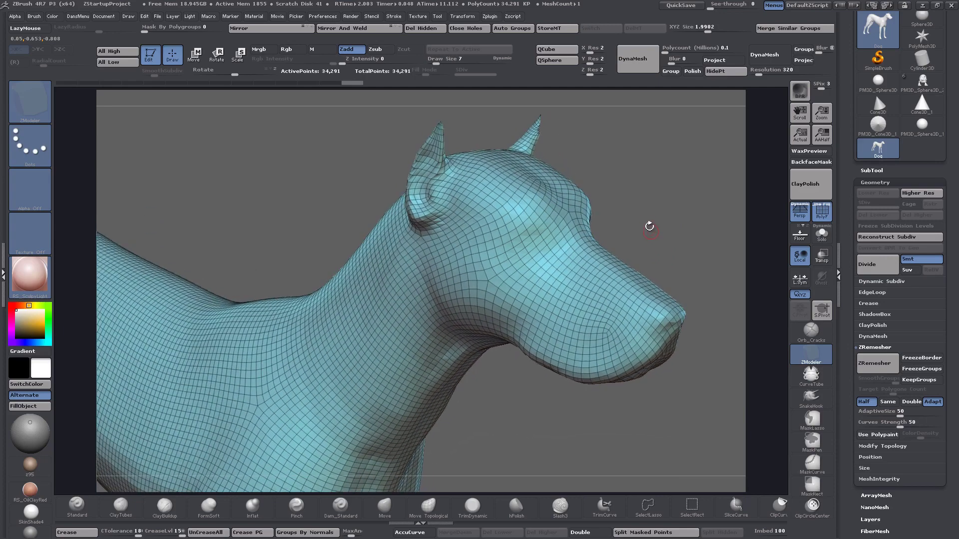
drag(650, 226, 671, 220)
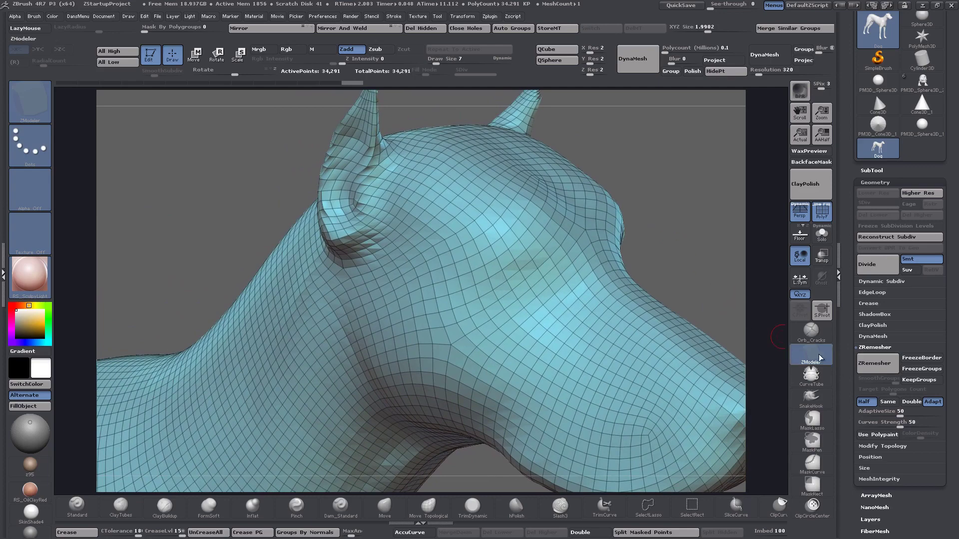
Step: Assign a separate polygroup to a four-sided patch of polygons over the eye area with ZModeler
alt+drag(690, 246, 694, 263)
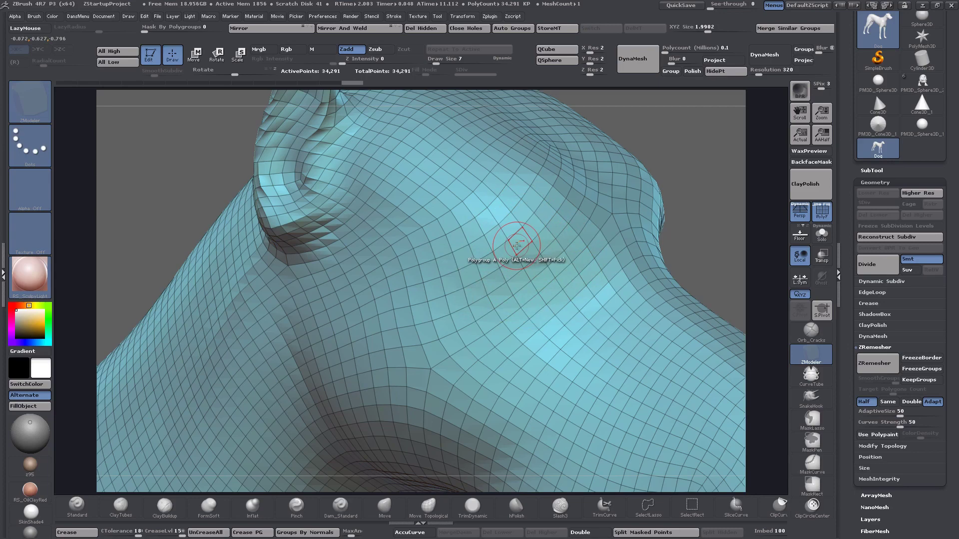
key(space)
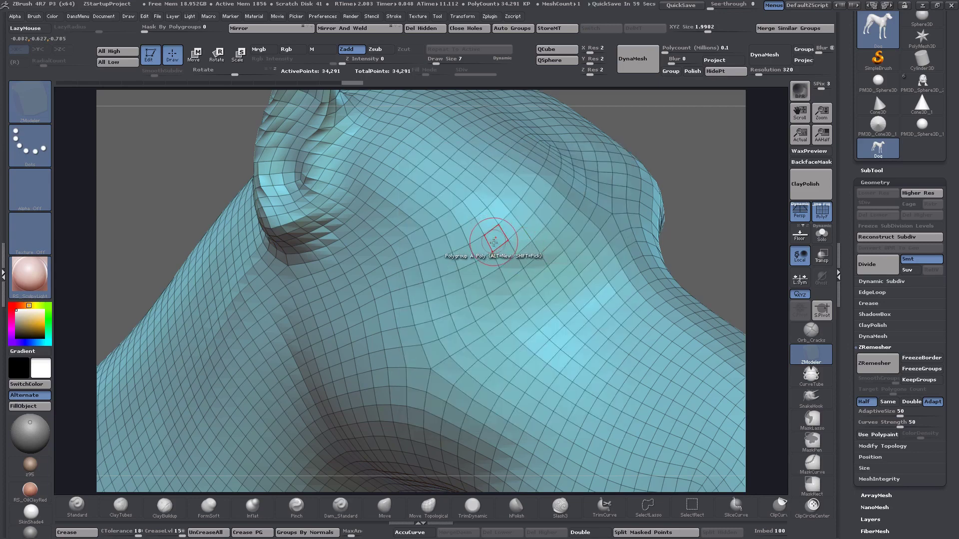
click(502, 239)
mouse_move(503, 239)
mouse_down()
mouse_move(522, 210)
mouse_move(544, 214)
mouse_move(579, 250)
mouse_move(566, 288)
mouse_move(537, 322)
mouse_move(497, 248)
mouse_move(537, 235)
mouse_move(544, 280)
mouse_move(537, 270)
mouse_up()
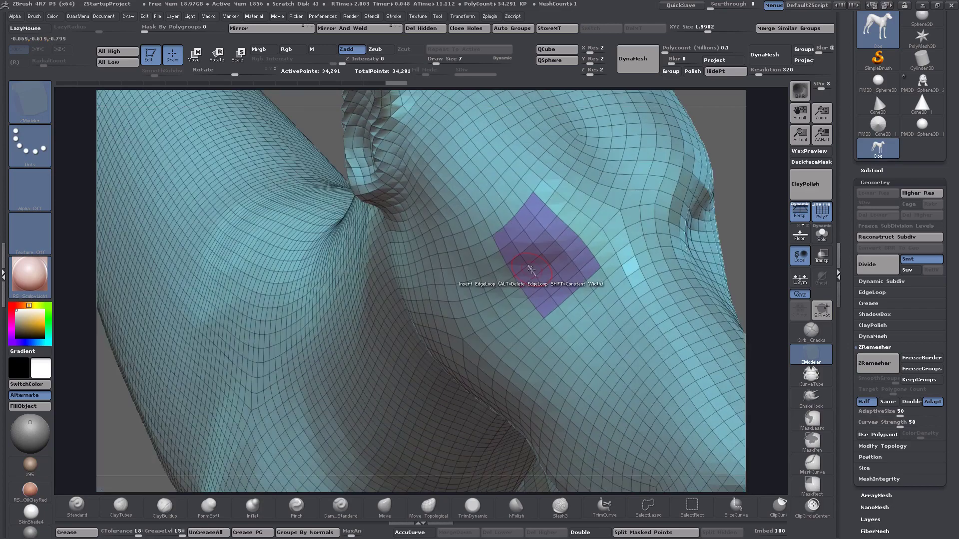
Step: Isolate the eye polygroup patch by hiding the rest of the dog mesh
right_drag(532, 270, 543, 253)
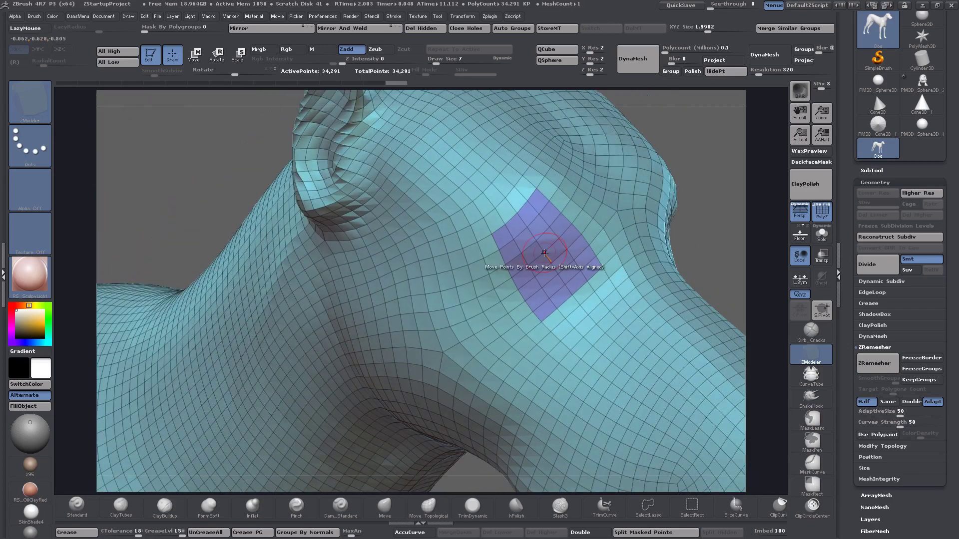
ctrl+shift+click(544, 254)
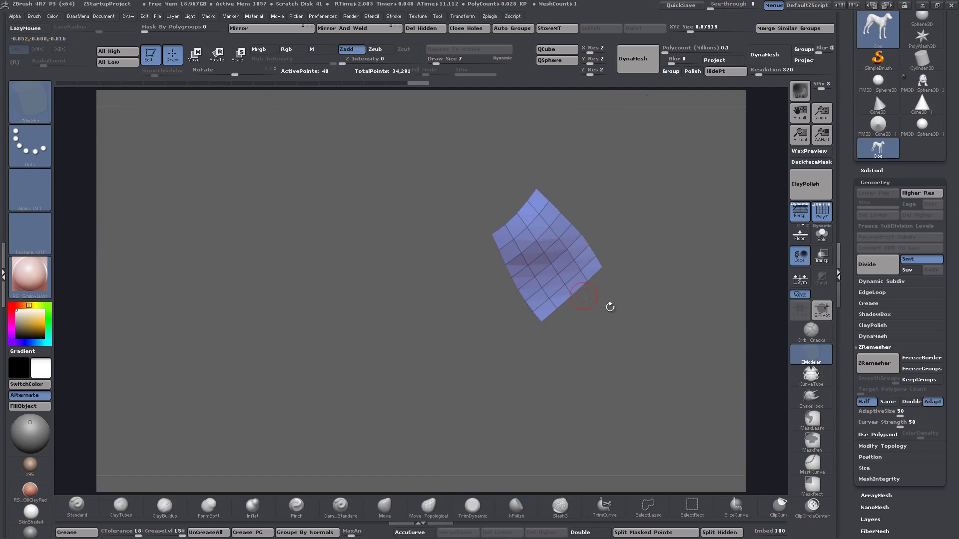
drag(608, 306, 540, 341)
alt+right_drag(540, 341, 600, 346)
Step: Draw a closed oval loop for the eye on the isolated patch with the Topology brush
key(b)
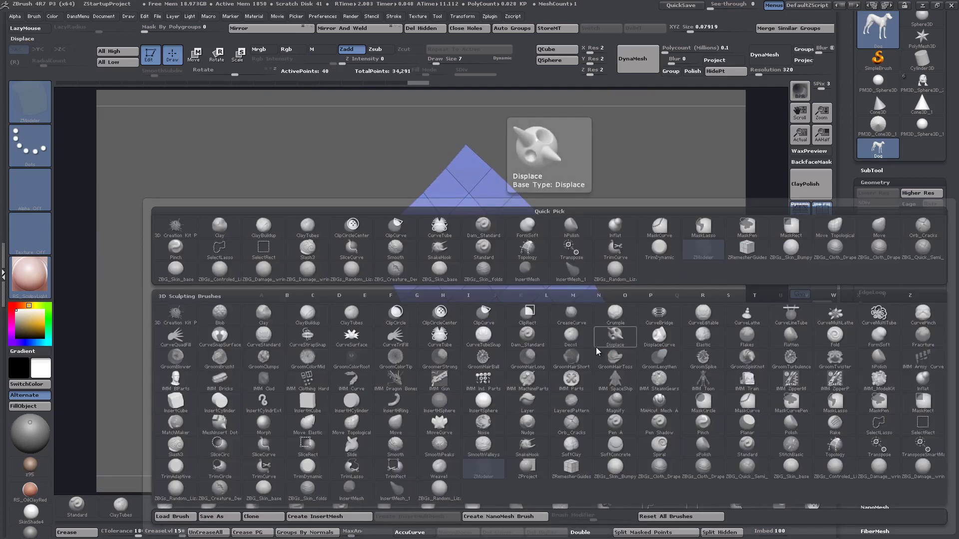
key(t)
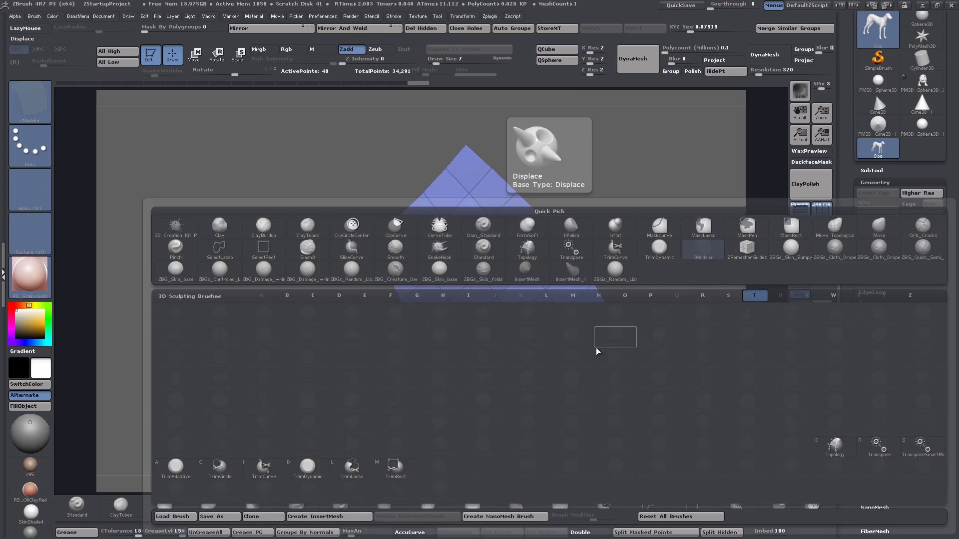
key(o)
drag(623, 391, 624, 375)
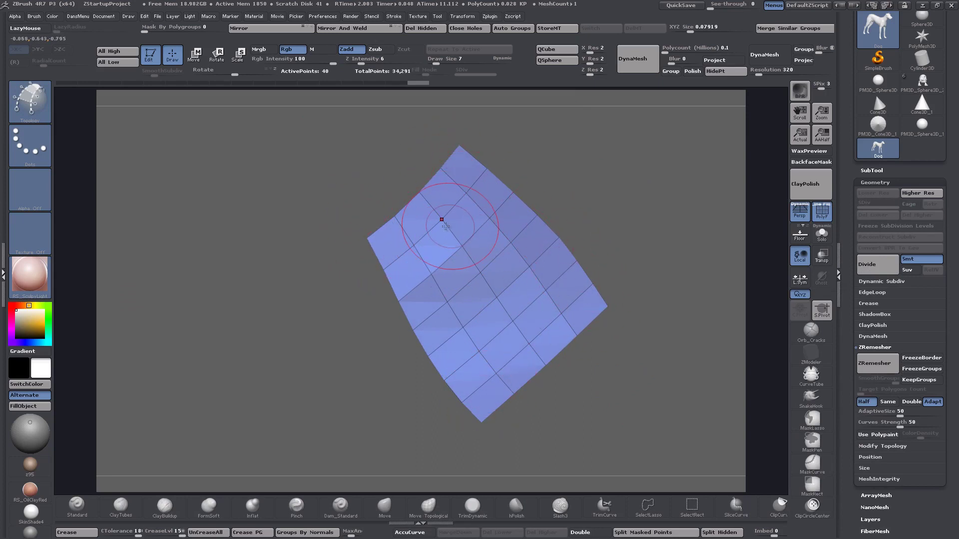
drag(435, 216, 460, 212)
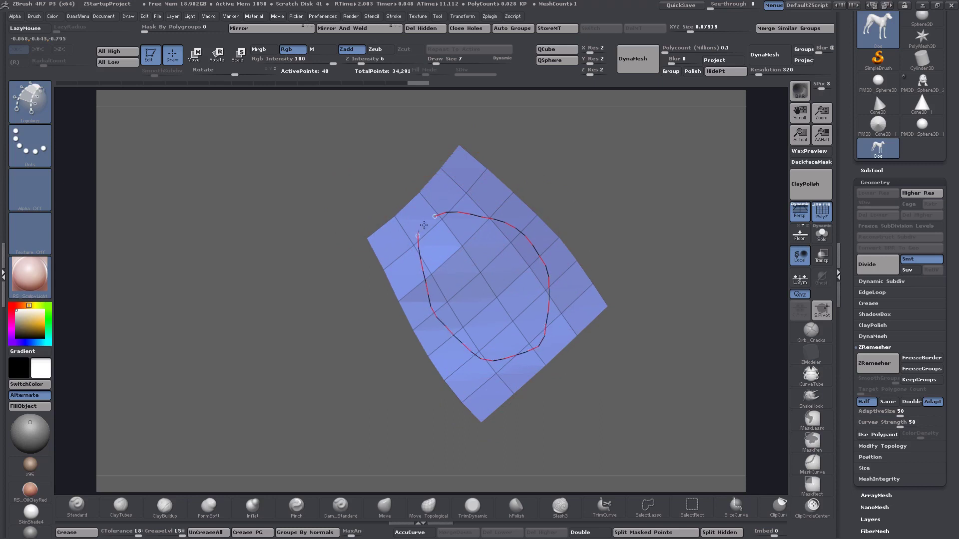
drag(438, 214, 436, 217)
Step: Try to draw spoke curves from the patch's border vertices across the upper and right sides of the eye loop
alt+drag(612, 221, 570, 242)
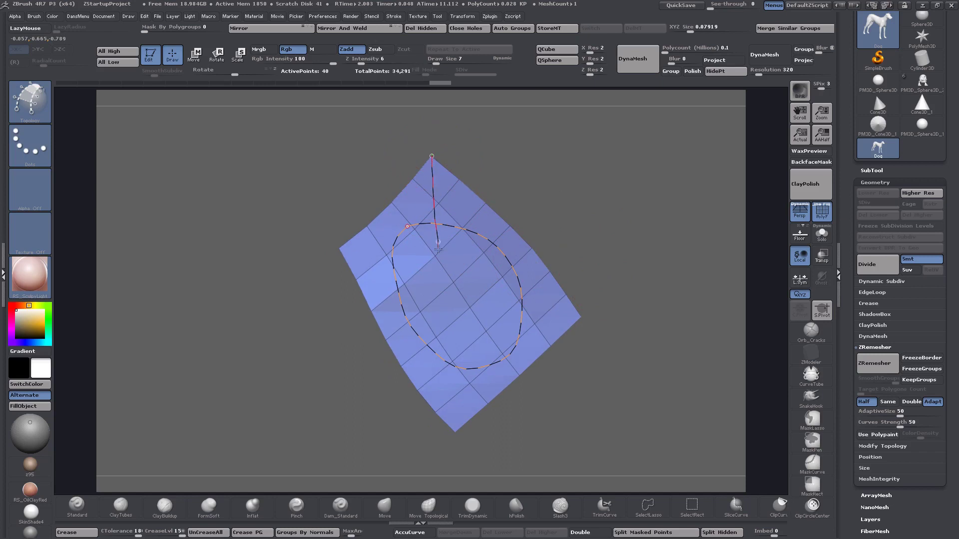
drag(438, 249, 438, 254)
key(bracketleft)
key(bracketleft)
key(bracketleft)
drag(462, 259, 480, 264)
drag(507, 227, 489, 281)
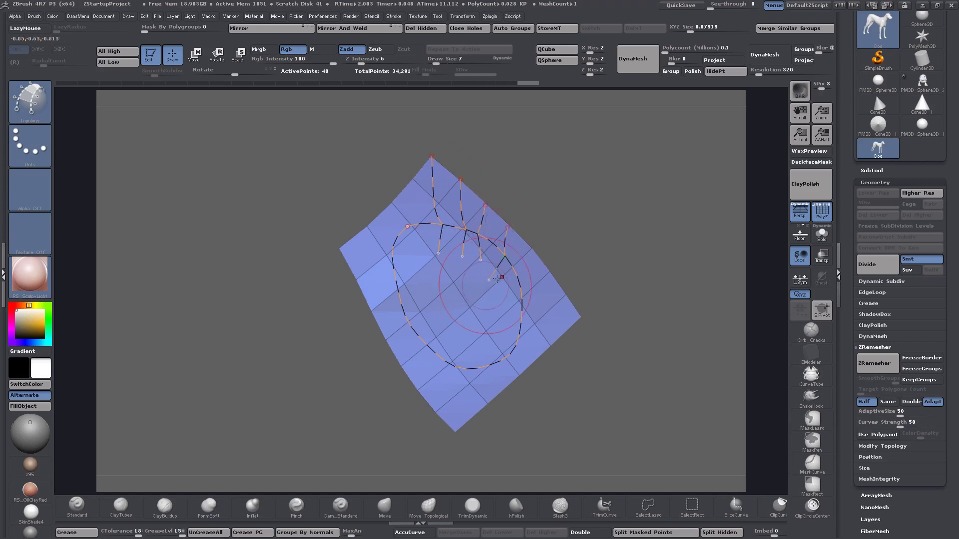
mouse_move(531, 248)
mouse_down()
mouse_move(522, 305)
mouse_move(494, 341)
mouse_up()
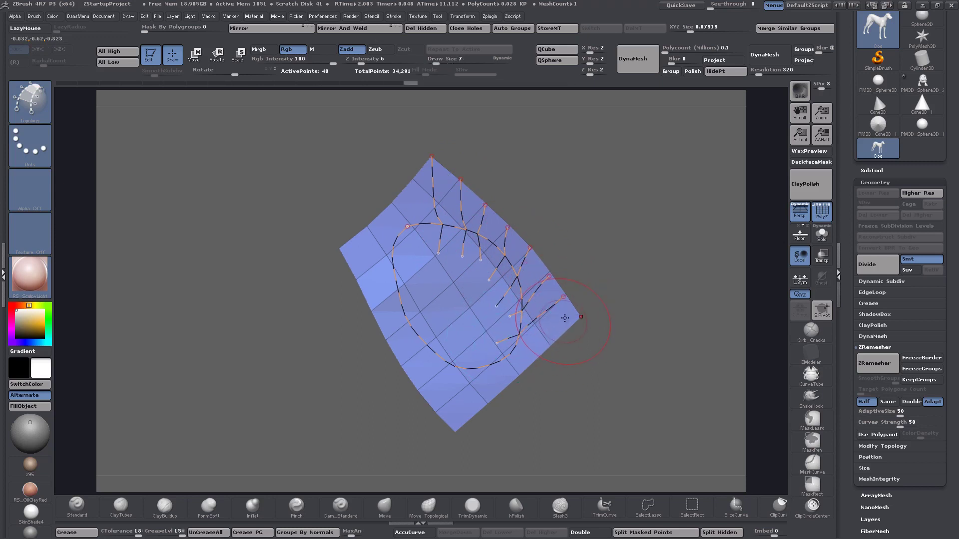
Step: Undo the spoke curves back to the plain oval eye loop
key(ctrl)
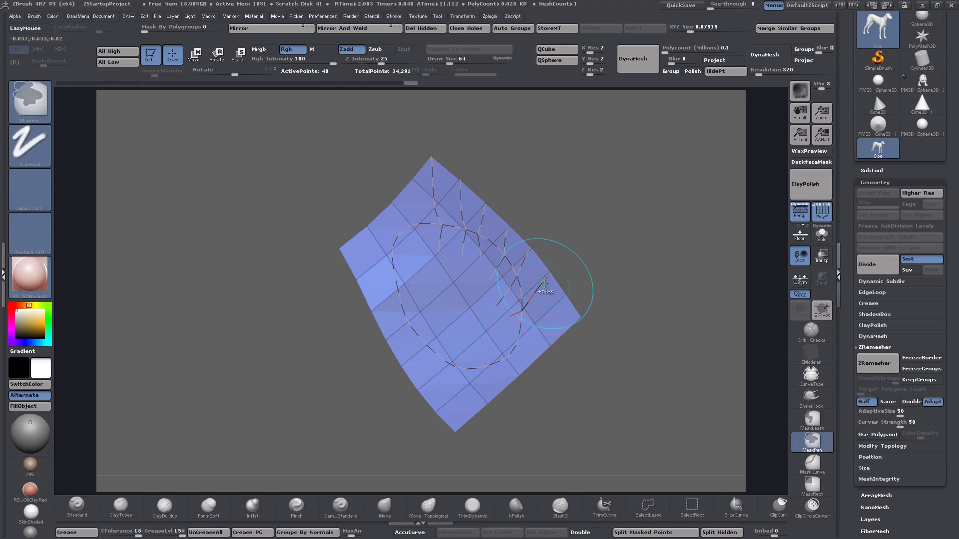
key(ctrl+z)
key(ctrl+z)
key(ctrl+z)
key(ctrl+z)
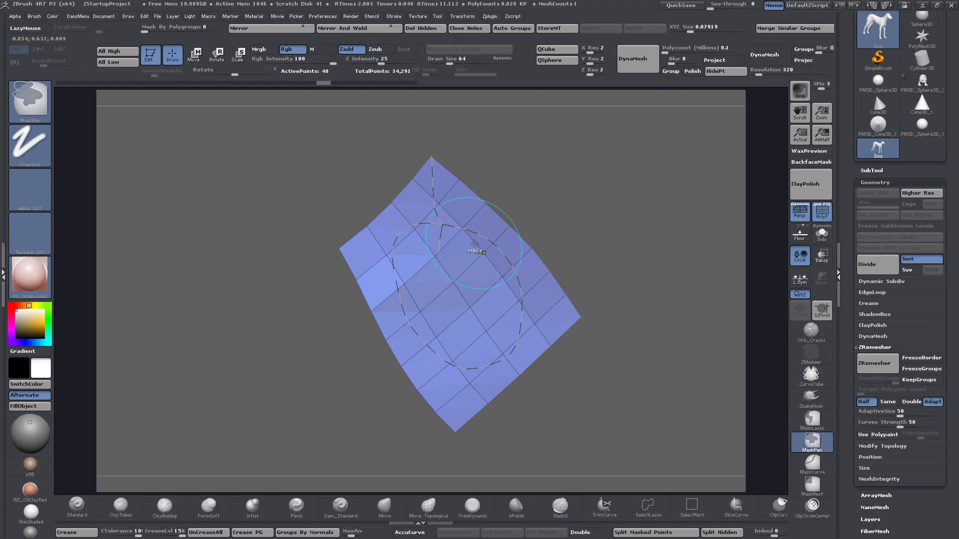
mouse_move(515, 176)
alt+mouse_down()
mouse_move(532, 199)
mouse_move(475, 229)
alt+mouse_up()
key(ctrl+z)
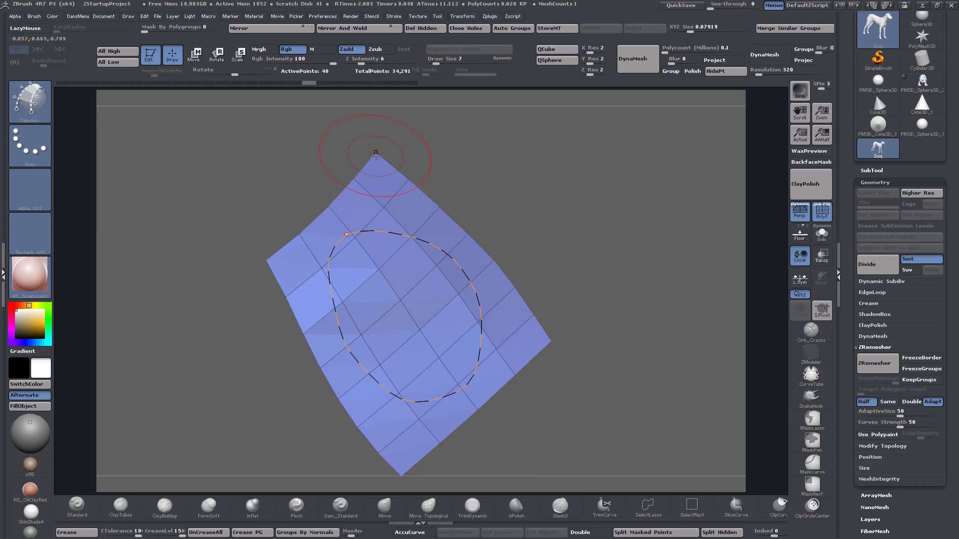
Step: Try to redraw the first spoke curves from the patch's top corner through the eye loop
drag(375, 155, 378, 194)
drag(380, 233, 380, 242)
key(ctrl+z)
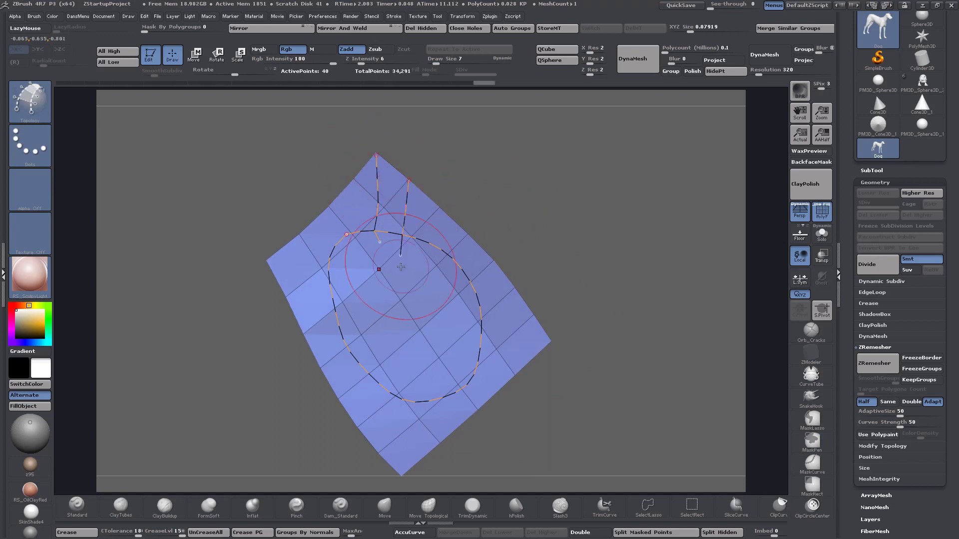
key(ctrl+z)
Step: Draw spoke curves from the patch's top corner and upper-right border vertices across the eye loop, reducing the draw size to 2
drag(377, 153, 380, 218)
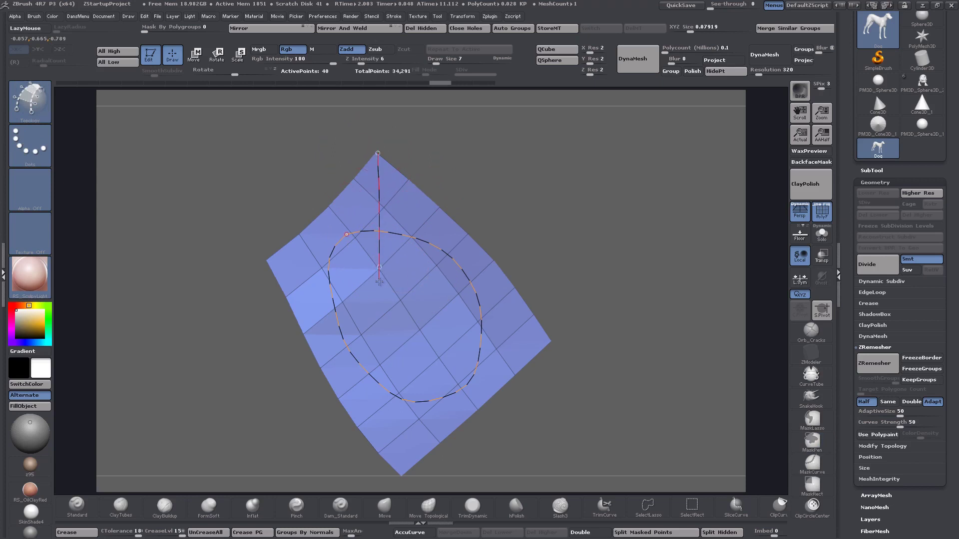
drag(380, 282, 379, 282)
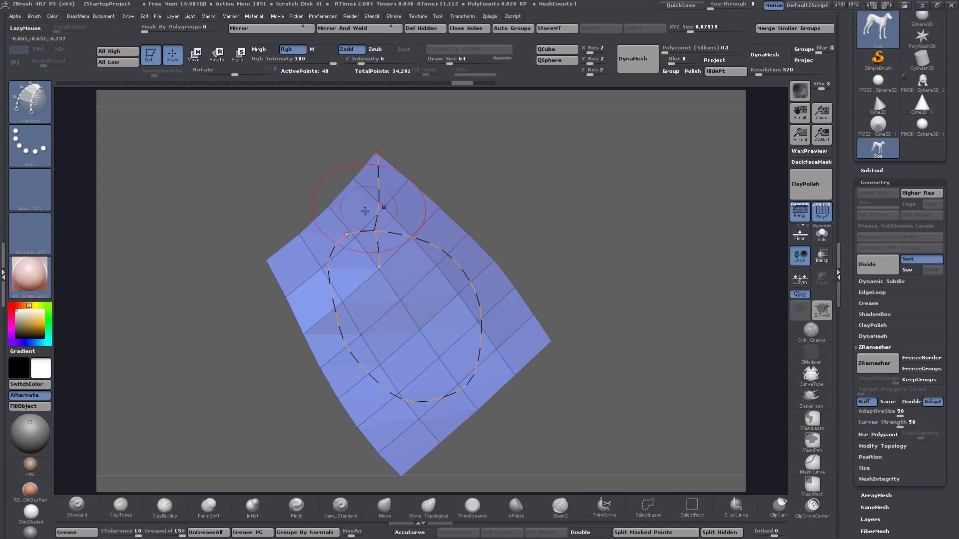
key([)
drag(394, 254, 393, 255)
drag(441, 206, 409, 264)
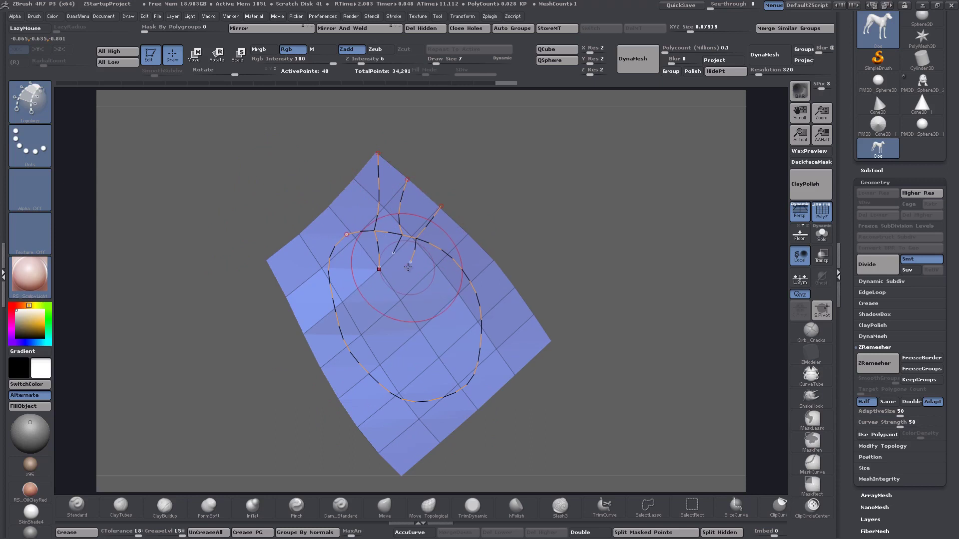
key(space)
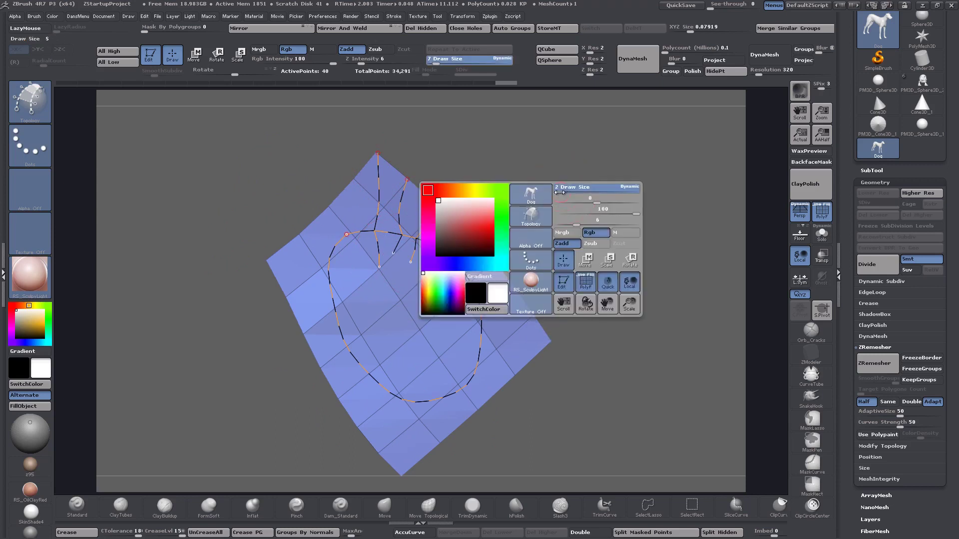
mouse_move(437, 266)
mouse_down()
mouse_move(425, 274)
mouse_move(443, 285)
mouse_up()
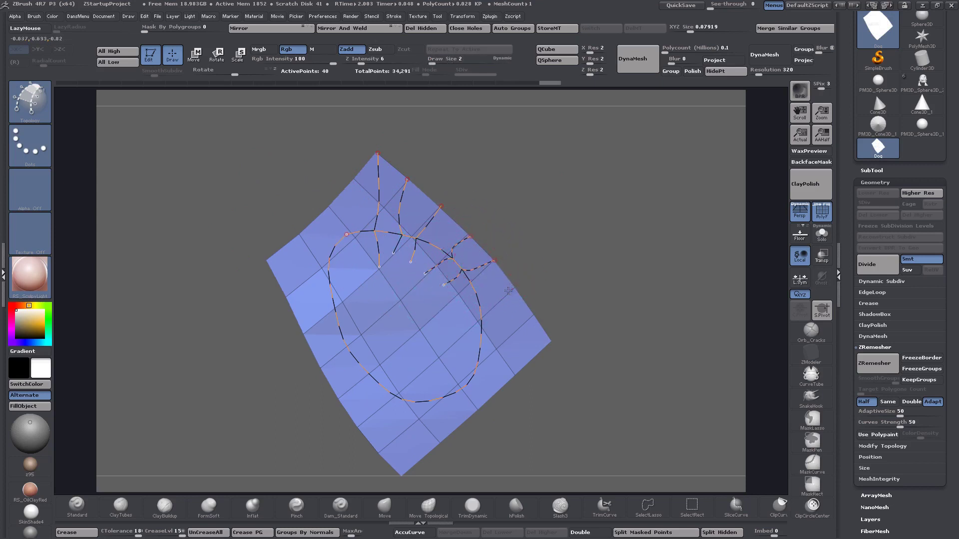
Step: Continue the spoke curves from the right corner and lower-right border vertices into the eye loop
drag(459, 303, 449, 304)
drag(459, 317, 459, 316)
drag(550, 341, 457, 335)
mouse_move(513, 372)
mouse_down()
mouse_move(457, 349)
mouse_move(434, 368)
mouse_up()
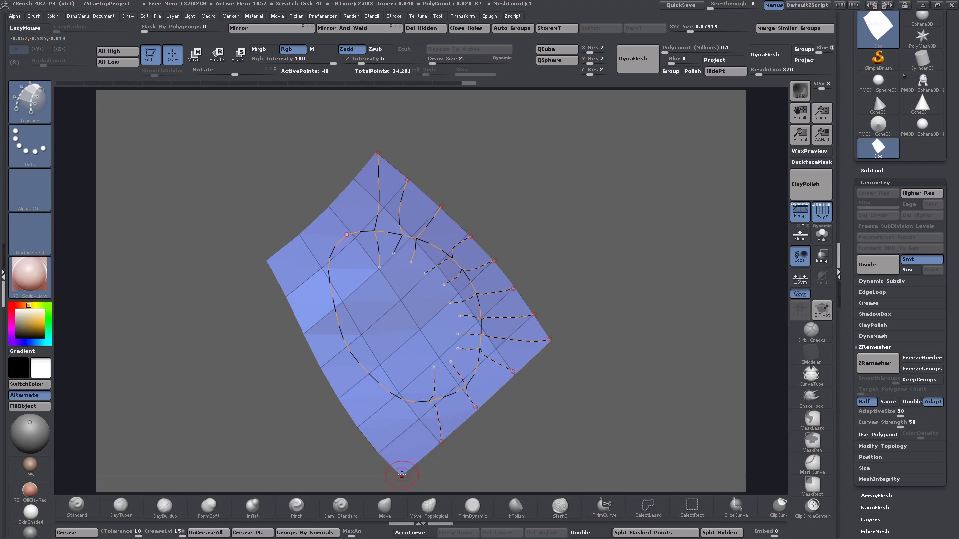
Step: Complete the ring of spokes from the patch's bottom corner and the left-hand border vertices into the eye loop
mouse_move(401, 475)
mouse_down()
mouse_move(416, 364)
mouse_move(402, 372)
mouse_up()
mouse_move(356, 427)
mouse_down()
mouse_move(383, 361)
mouse_move(346, 343)
mouse_move(368, 330)
mouse_move(362, 307)
mouse_up()
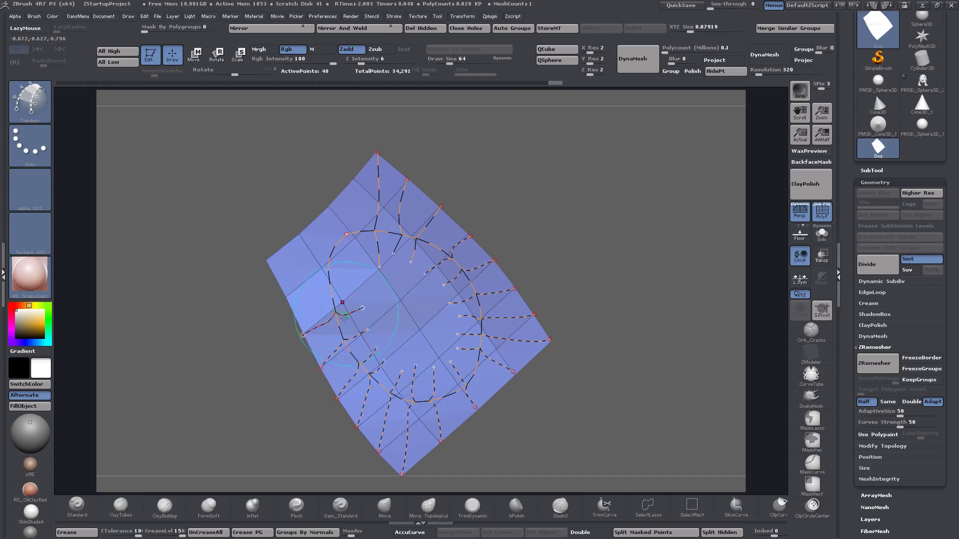
drag(289, 296, 366, 285)
drag(301, 239, 351, 270)
drag(330, 207, 353, 252)
drag(352, 179, 361, 213)
drag(363, 254, 364, 254)
Step: Trim off the loose spoke ends that extend inside the eye loop
click(417, 319)
key(ctrl+shift+z)
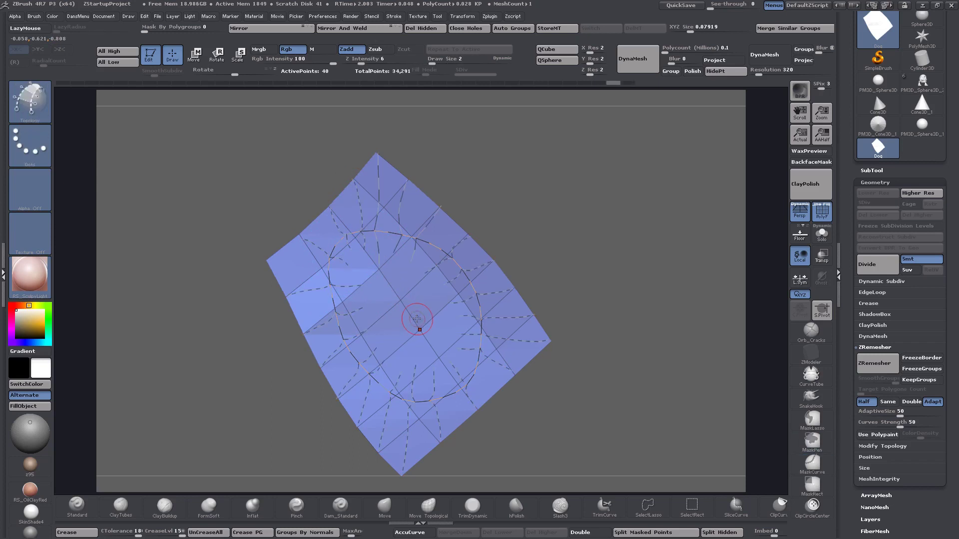
drag(406, 288, 382, 254)
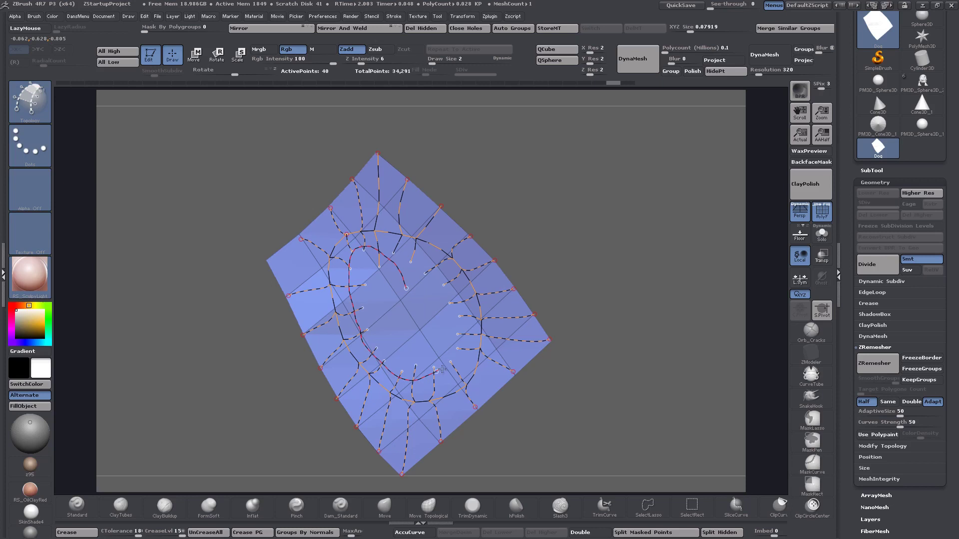
drag(393, 252, 393, 251)
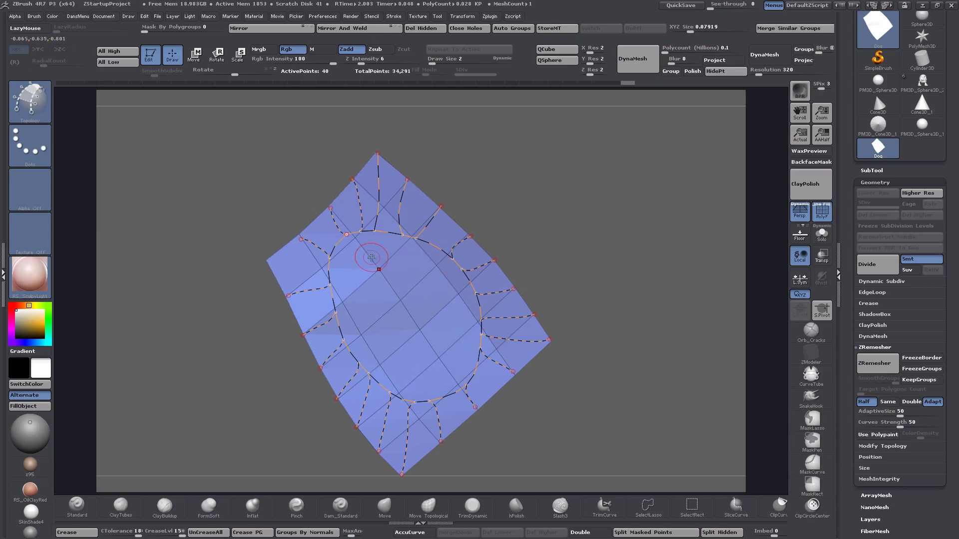
Step: Draw a second closed loop around the outside of the eye loop, crossing all the spokes
right_drag(398, 303, 398, 300)
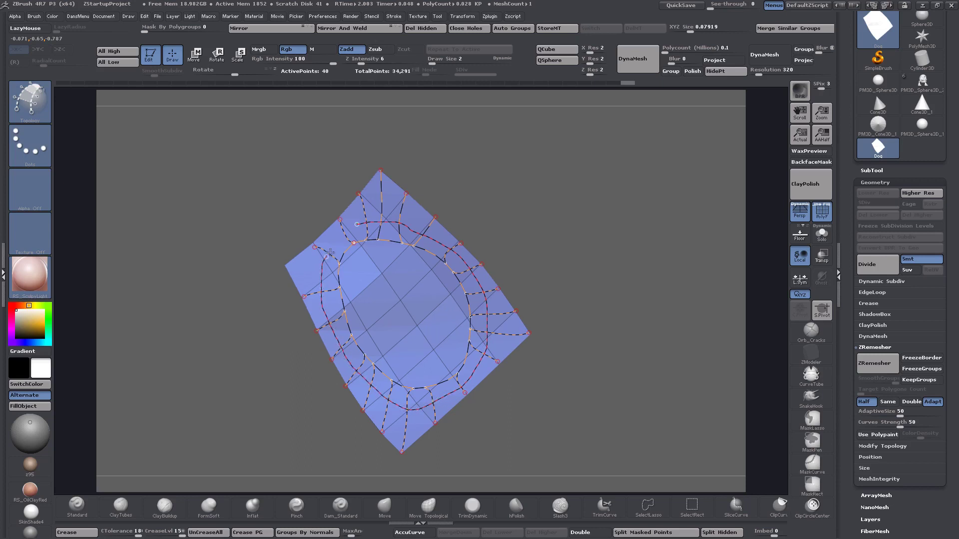
drag(354, 228, 356, 225)
drag(621, 228, 588, 235)
Step: Set the draw size to 1 and generate the eye ring geometry from the topology curves
key(space)
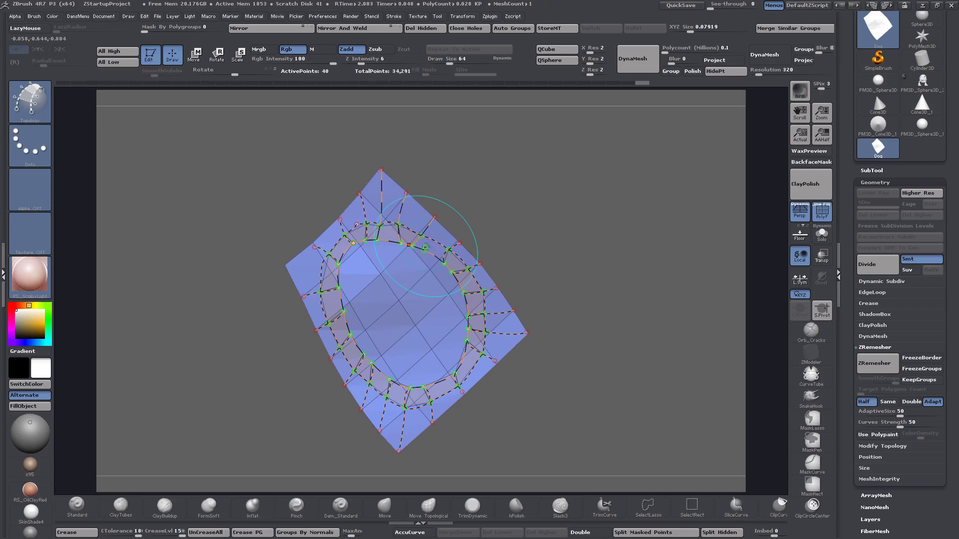
key(ctrl+z)
click(407, 300)
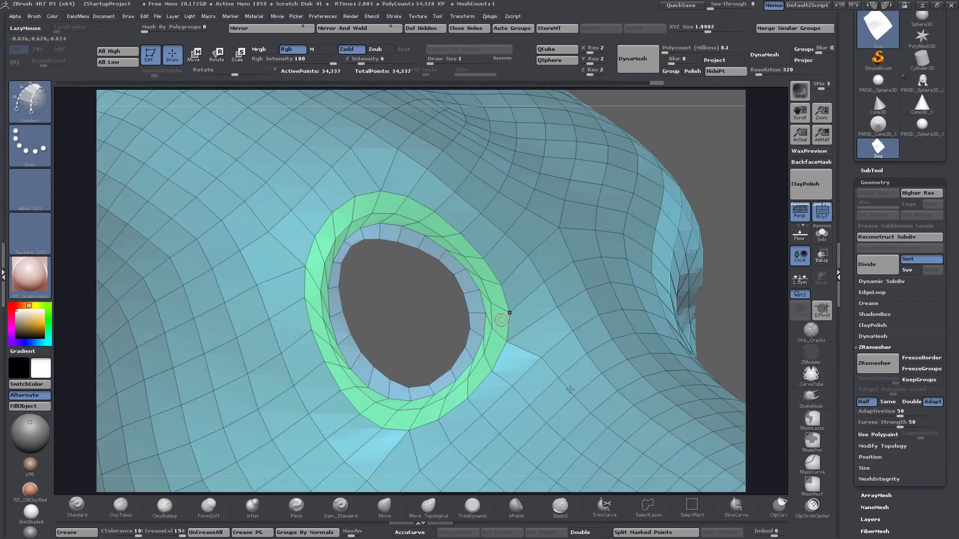
mouse_move(581, 398)
alt+right_down()
mouse_move(578, 347)
mouse_move(555, 305)
mouse_move(415, 300)
mouse_move(524, 302)
mouse_move(513, 286)
alt+right_up()
Step: Set the draw size to 26, smooth the mesh around the eye opening, and step back to the topology curves
key(space)
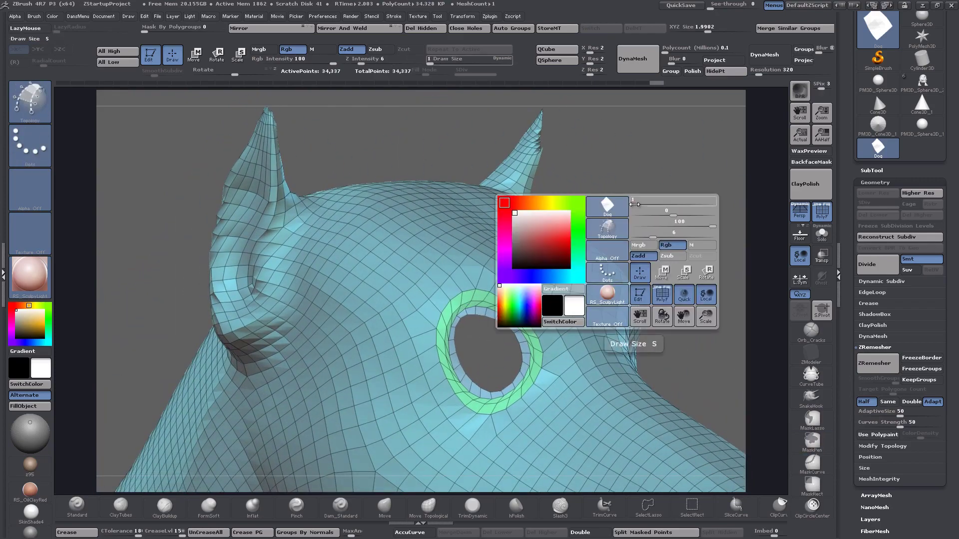
drag(634, 200, 647, 202)
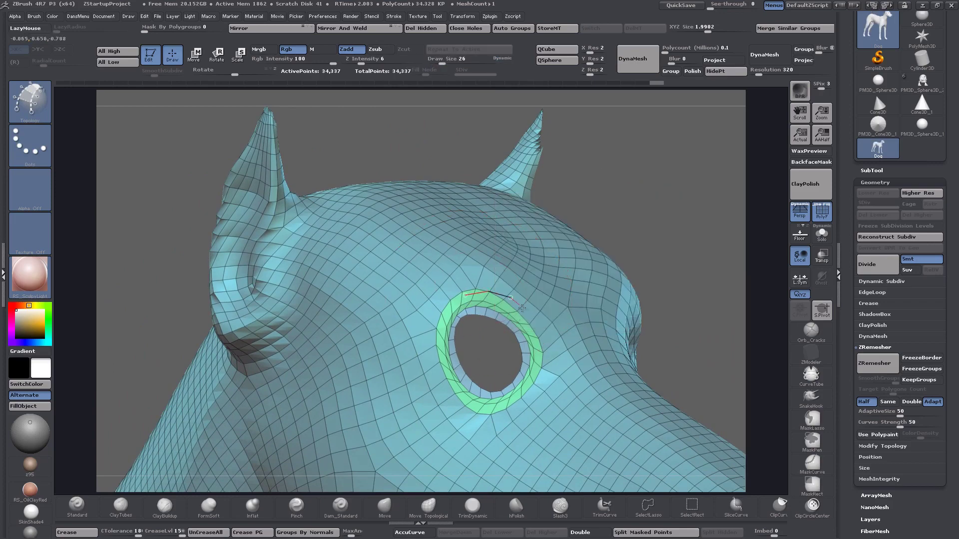
key(ctrl)
mouse_move(509, 311)
shift+mouse_down()
mouse_move(462, 306)
mouse_move(525, 367)
mouse_move(447, 376)
mouse_move(510, 384)
mouse_move(522, 357)
mouse_move(483, 272)
shift+mouse_up()
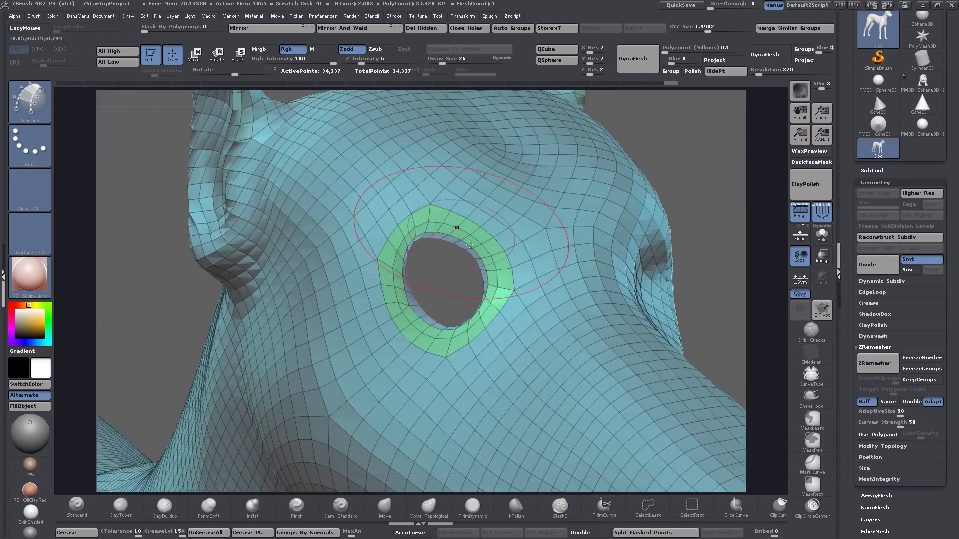
ctrl+right_drag(426, 229, 435, 257)
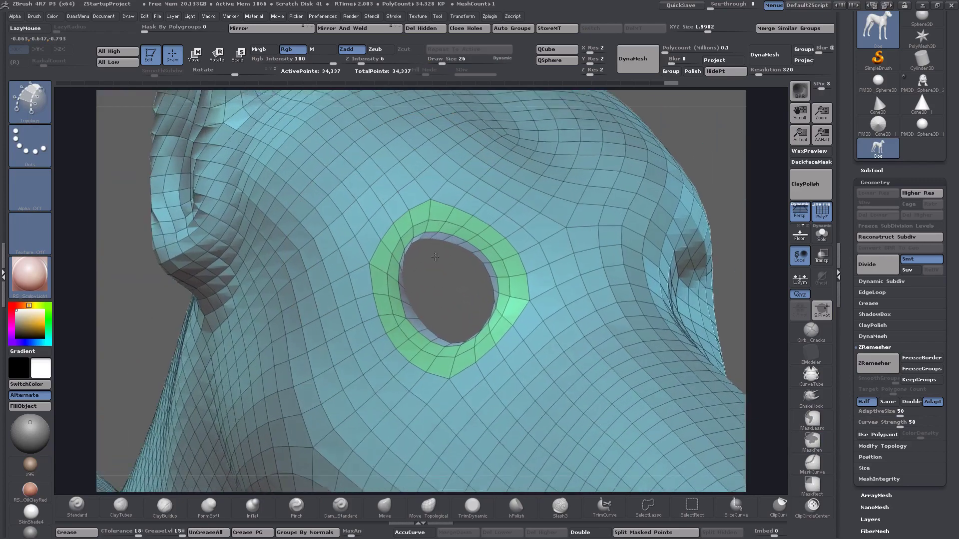
key(ctrl)
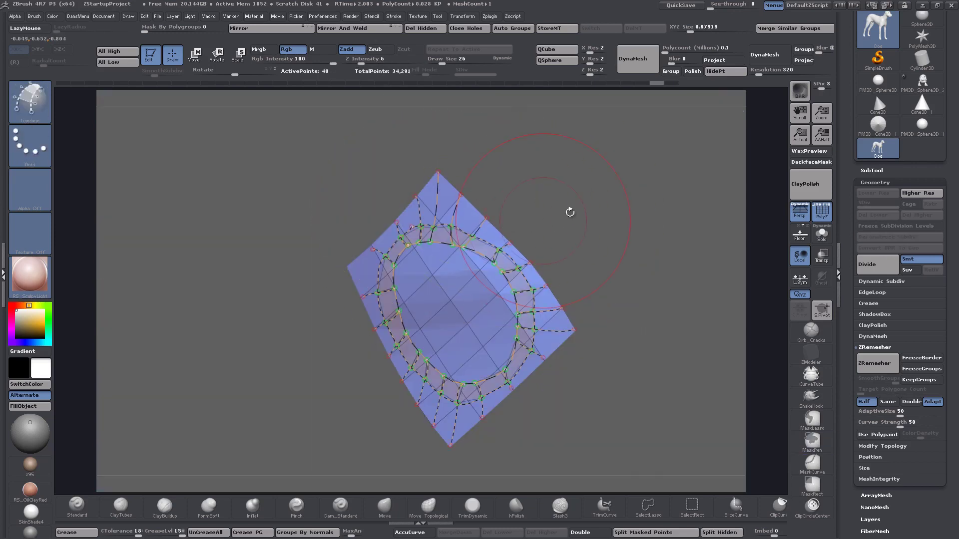
Step: Reduce the draw size to 2 and draw a diagonal curve across the inside of the eye loop
mouse_move(567, 210)
mouse_down()
mouse_move(612, 230)
mouse_move(579, 151)
mouse_up()
key(space)
drag(636, 208, 628, 209)
click(626, 210)
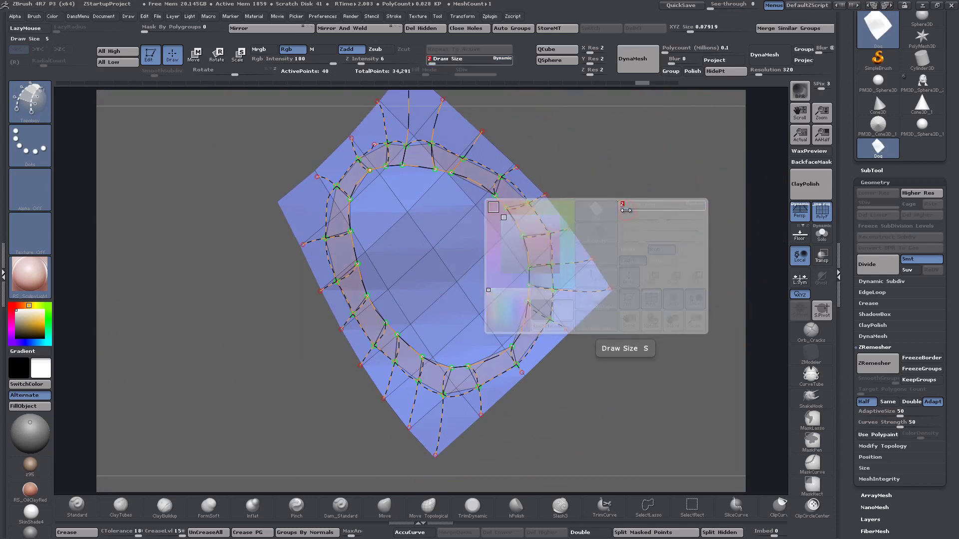
text(64)
key(Return)
drag(494, 195, 484, 204)
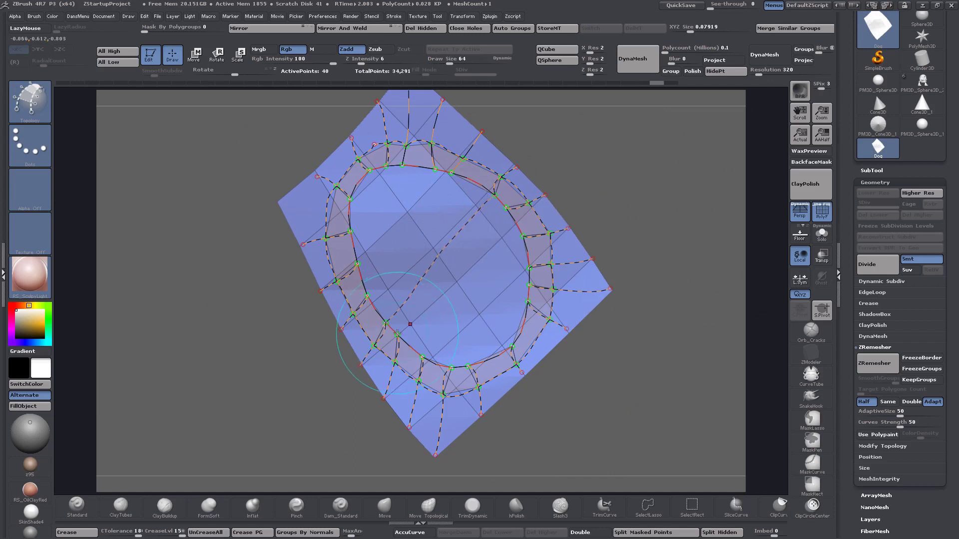
Step: Draw further parallel diagonal curves inside the eye loop, connecting opposite spoke vertices
drag(456, 263, 506, 207)
drag(423, 356, 458, 315)
drag(524, 235, 523, 235)
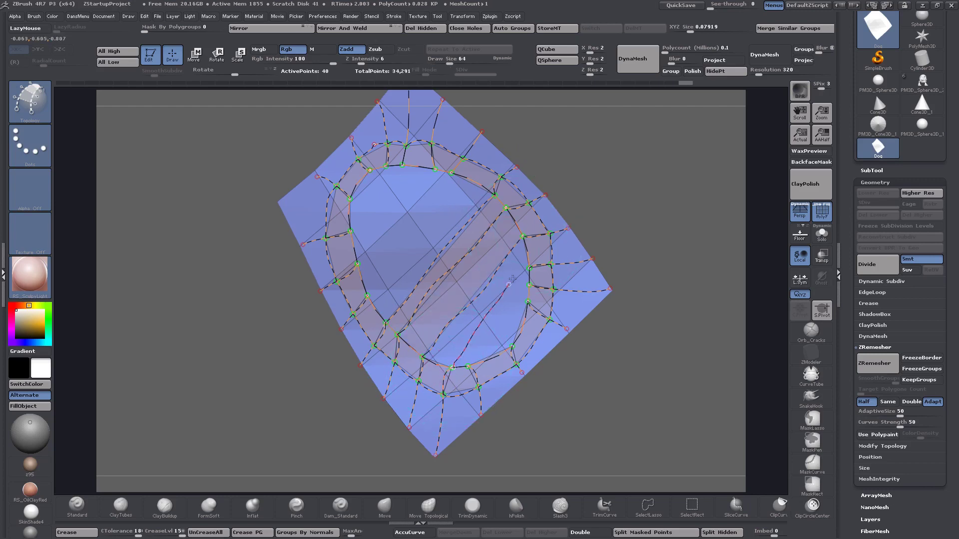
click(527, 267)
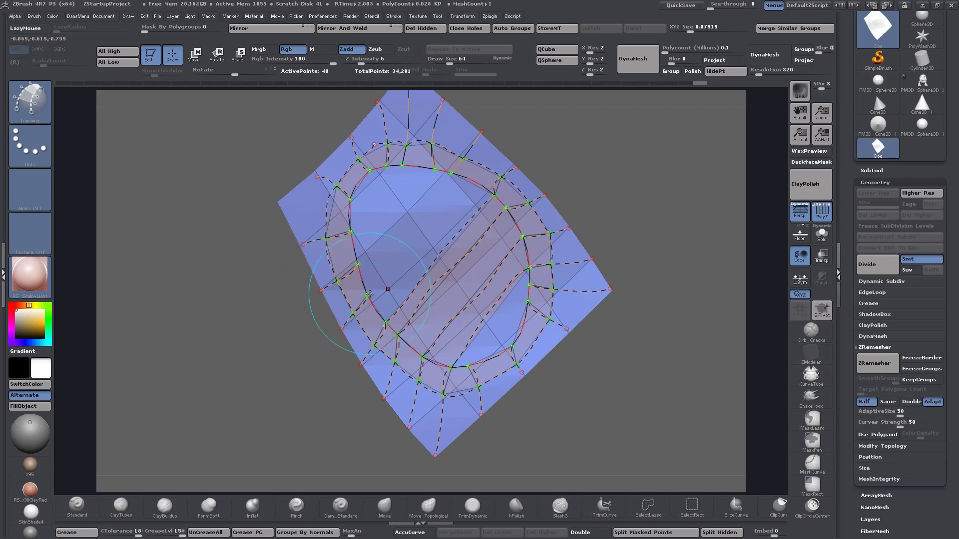
mouse_move(367, 295)
mouse_down()
mouse_move(402, 260)
mouse_move(451, 172)
mouse_up()
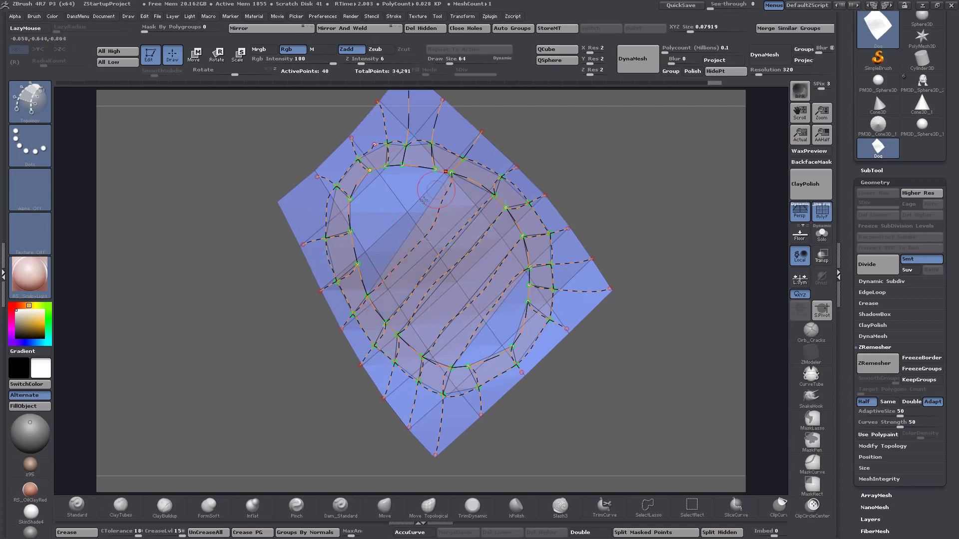
drag(357, 263, 435, 169)
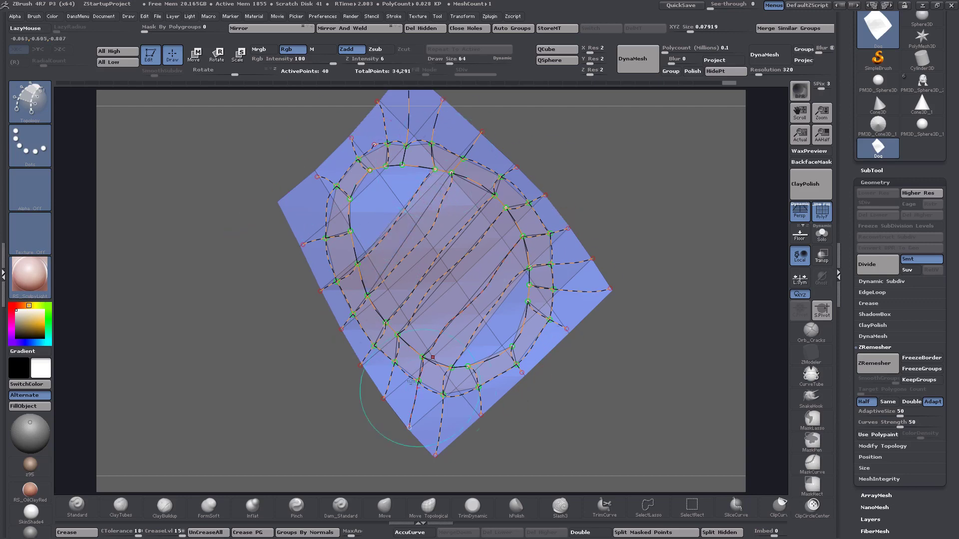
Step: Add a parallel curve near the eye loop's upper-left end and a long curve crossing all the diagonals lengthwise
drag(230, 288, 232, 345)
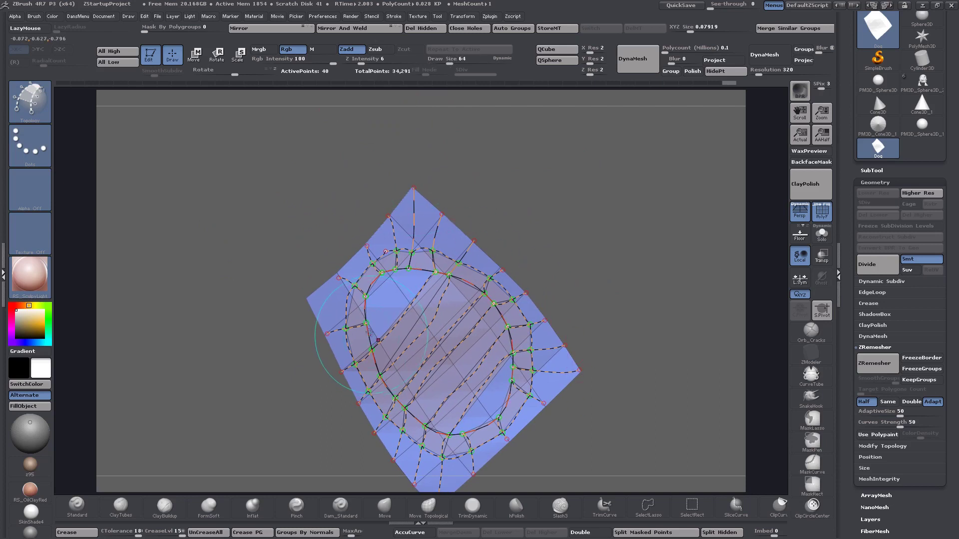
drag(366, 323, 409, 269)
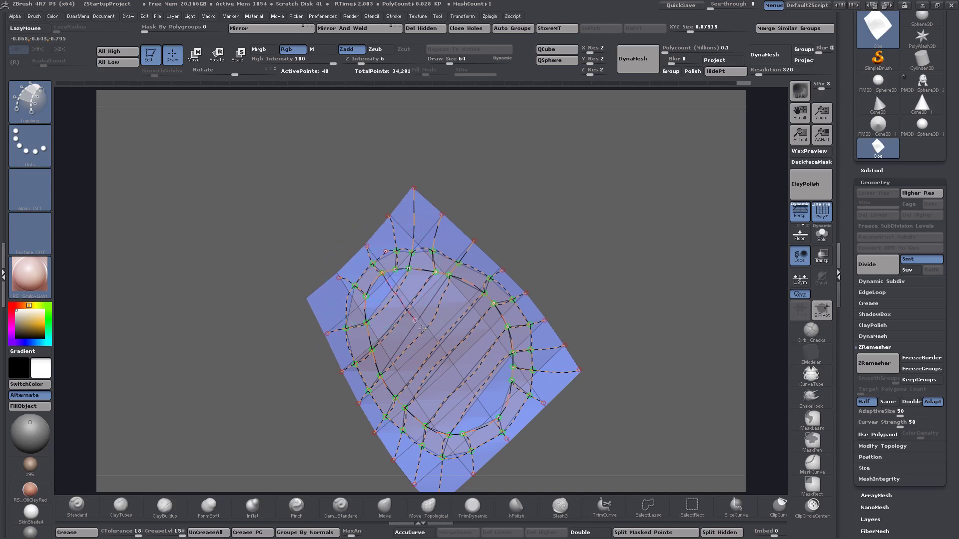
drag(500, 420, 500, 421)
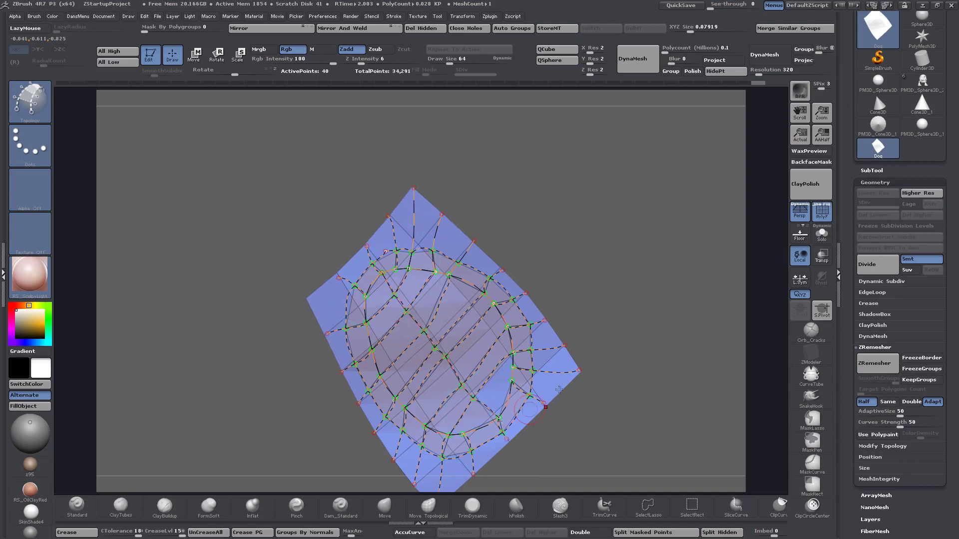
alt+drag(665, 379, 660, 322)
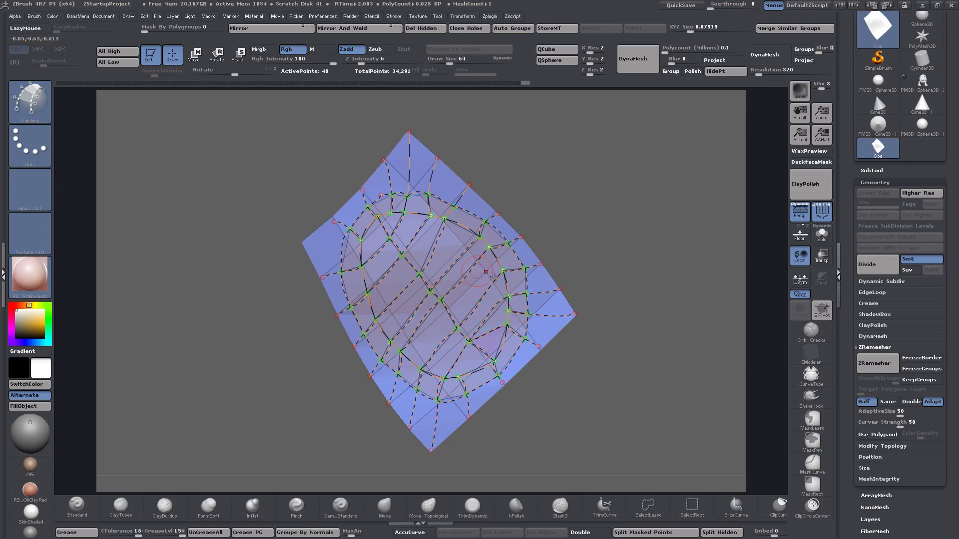
Step: Set the draw size to 1 and generate the new eye mesh from the topology curves, with the whole dog shown again
mouse_move(656, 280)
mouse_down()
mouse_move(657, 263)
mouse_move(657, 282)
mouse_up()
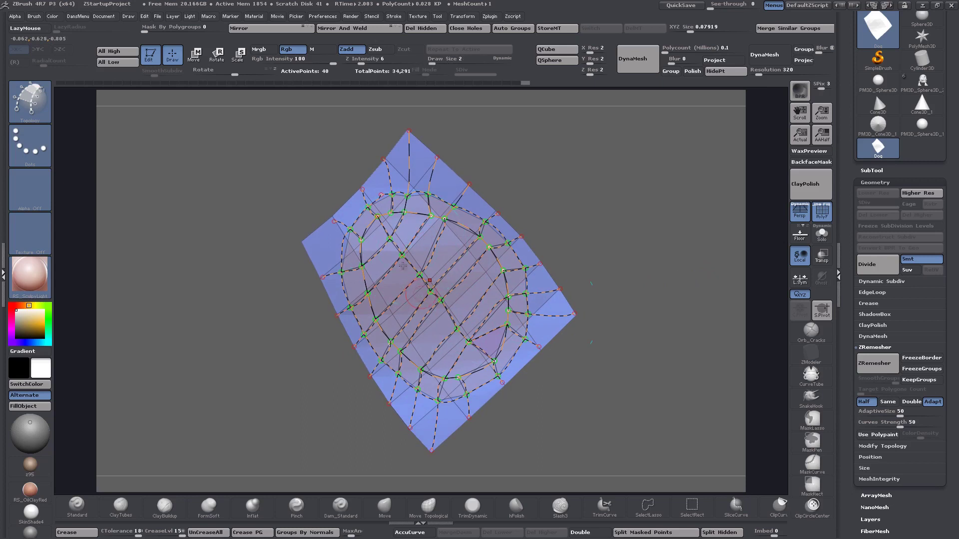
alt+drag(647, 332, 631, 280)
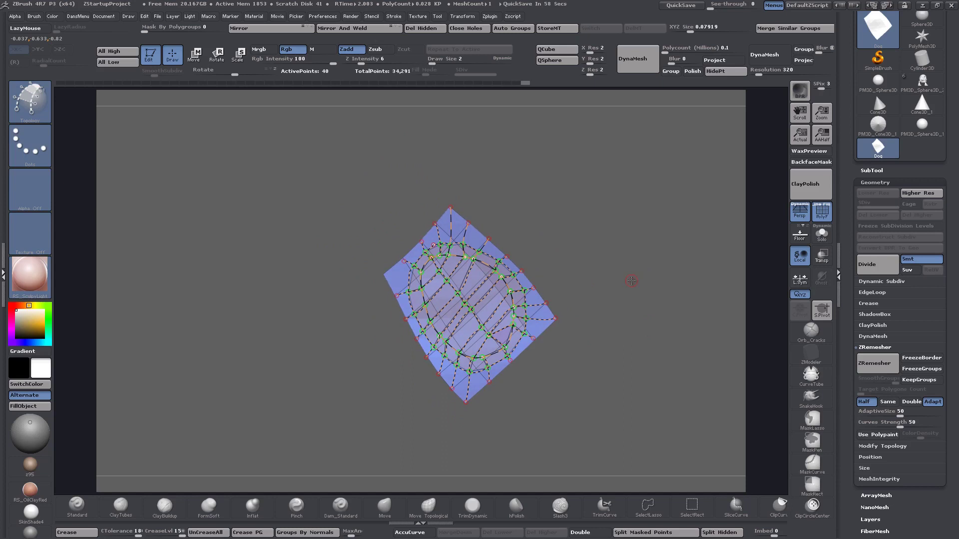
key(space)
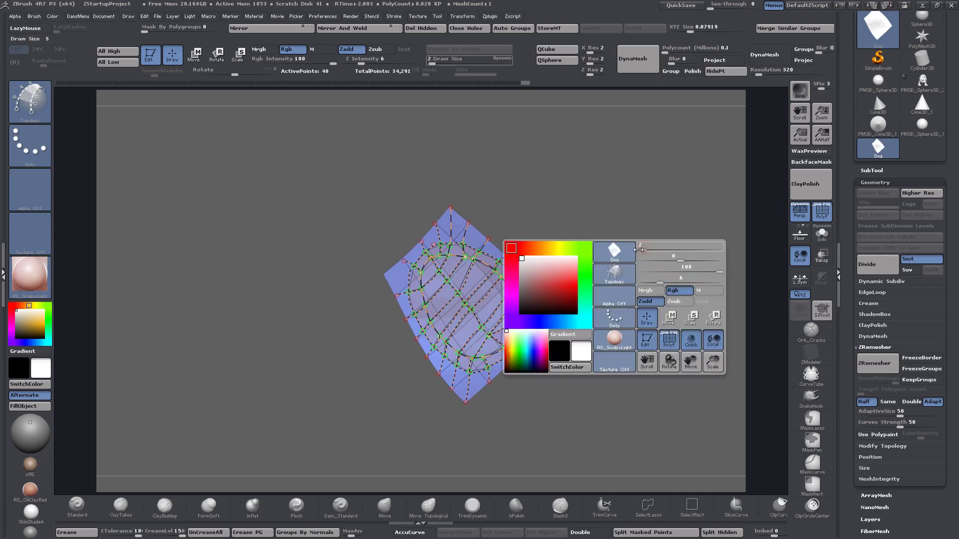
click(637, 249)
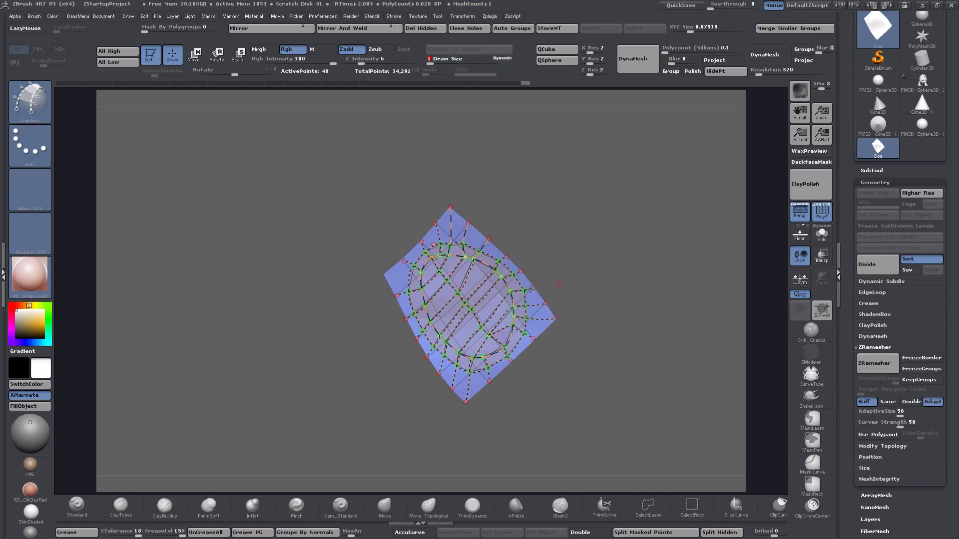
click(497, 302)
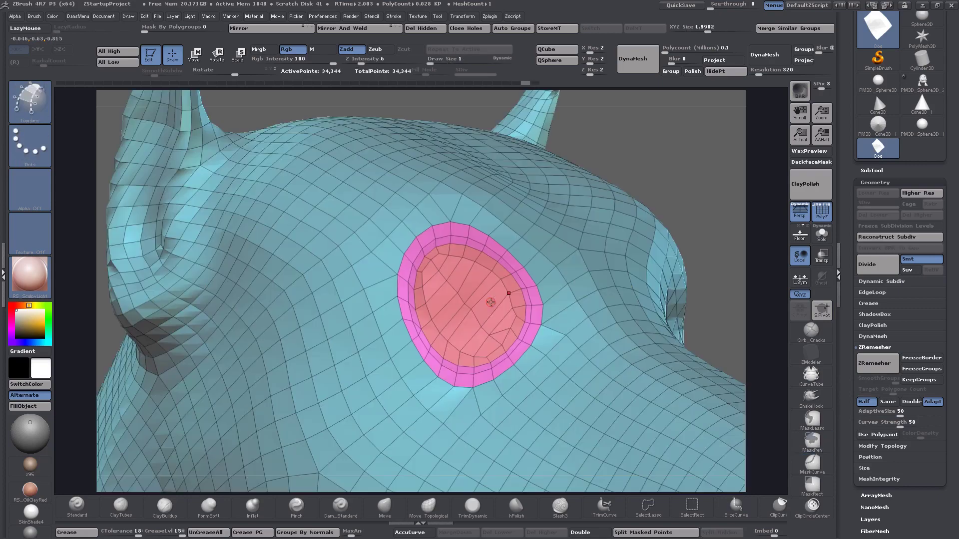
Step: Mirror and weld the dog mesh so the rebuilt eye topology is copied to the other side of the head
mouse_move(549, 300)
right_down()
mouse_move(565, 338)
mouse_move(560, 302)
right_up()
drag(561, 302, 491, 318)
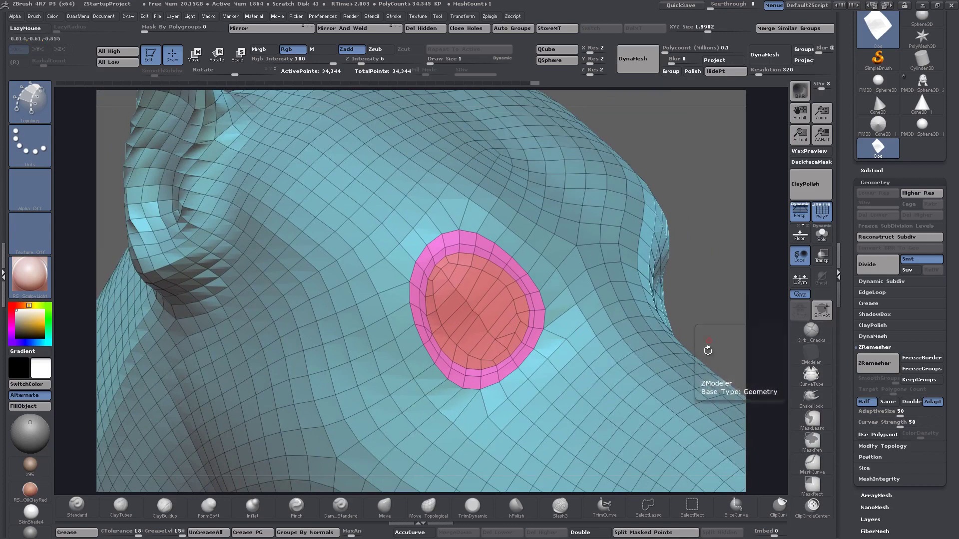
ctrl+right_drag(612, 372, 584, 309)
drag(584, 310, 554, 308)
alt+drag(625, 230, 624, 261)
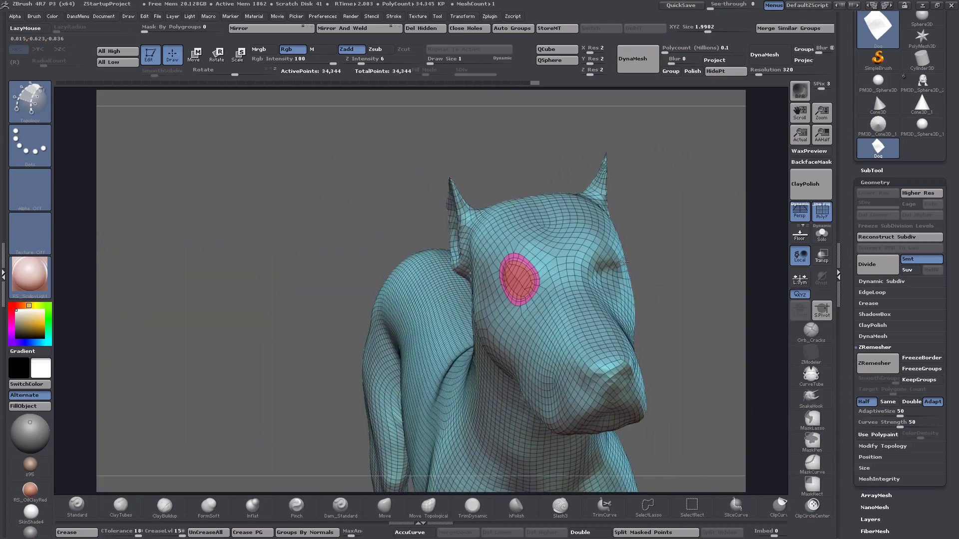
click(355, 28)
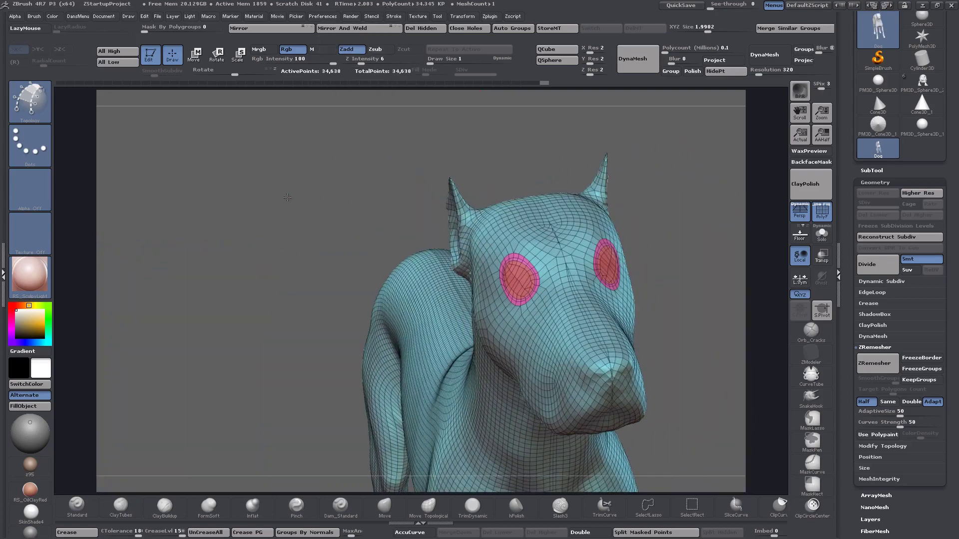
Step: Examine the rebuilt eye topology from several angles, including how its edge loops meet the surrounding head mesh
drag(312, 128, 347, 177)
alt+drag(617, 201, 661, 245)
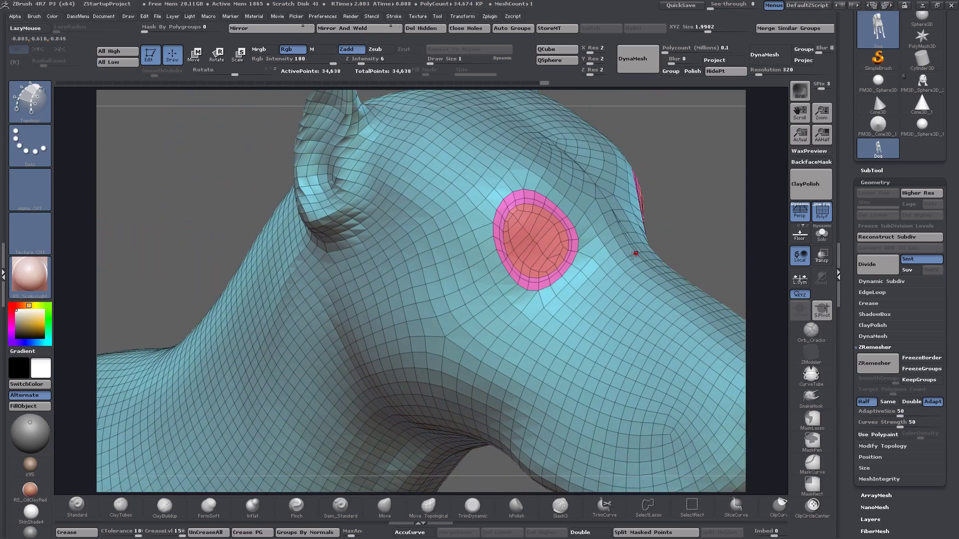
alt+right_drag(608, 277, 535, 317)
drag(535, 316, 550, 299)
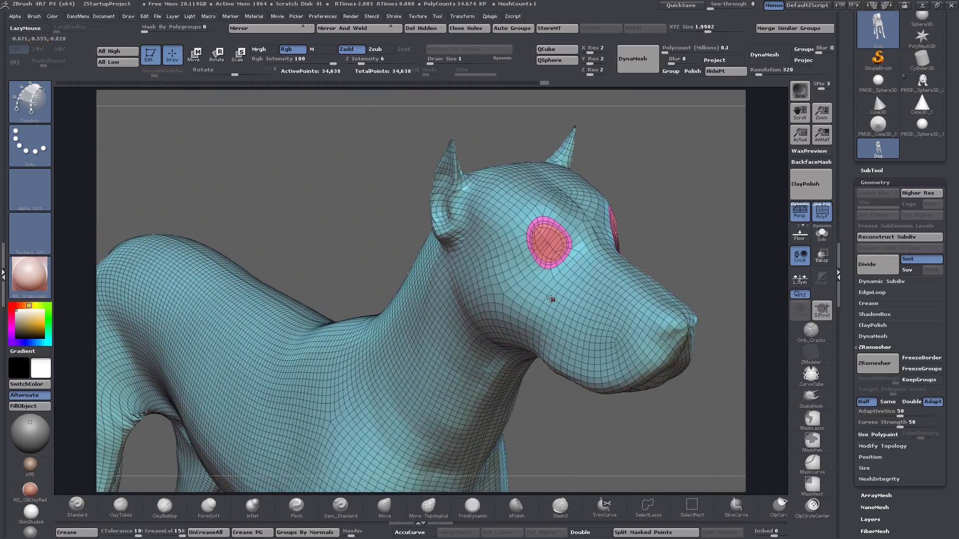
drag(557, 252, 526, 345)
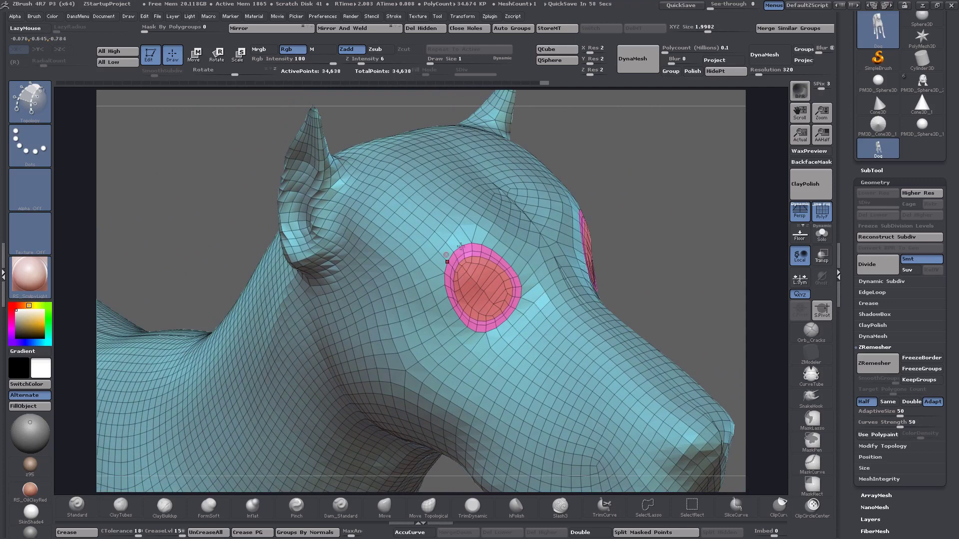
mouse_move(531, 267)
right_down()
mouse_move(450, 288)
mouse_move(534, 260)
right_up()
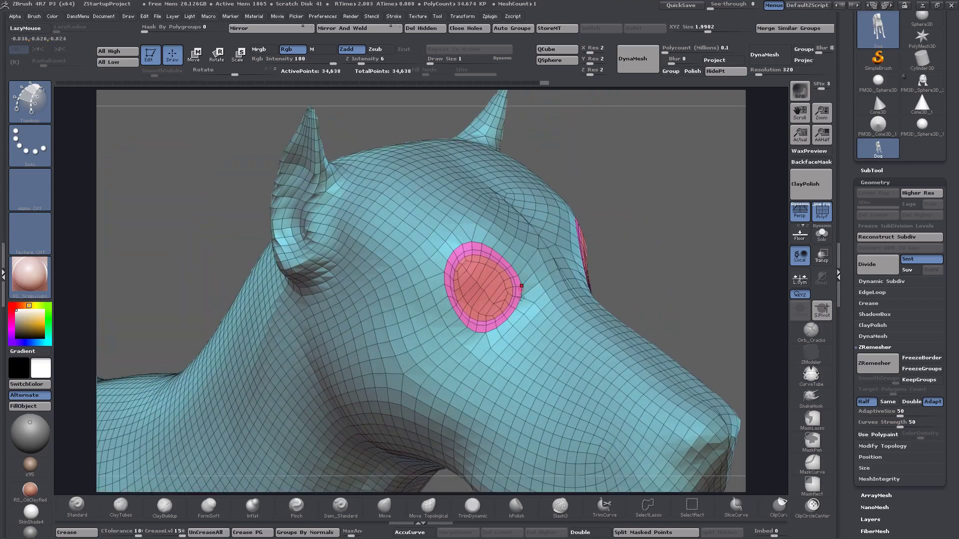
drag(486, 325, 487, 331)
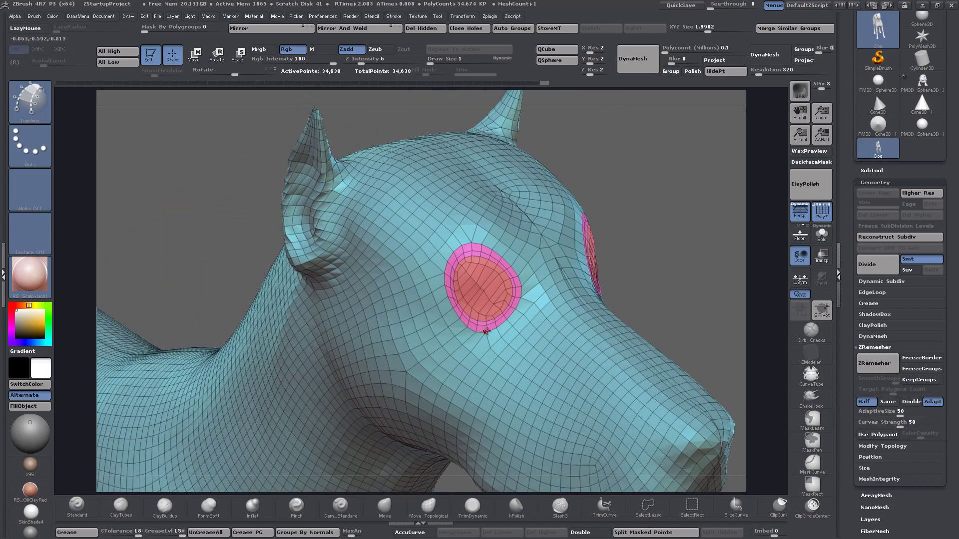
ctrl+right_drag(474, 334, 494, 287)
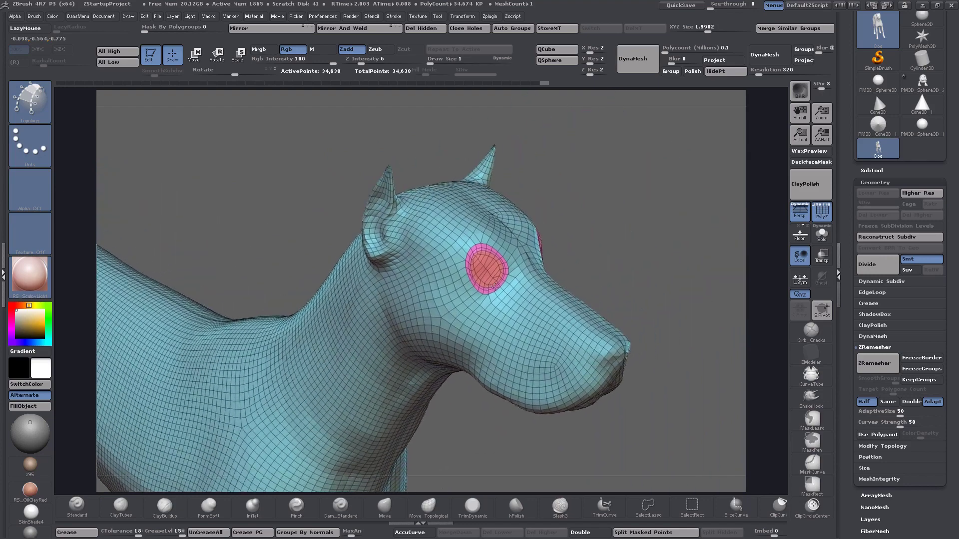
drag(494, 287, 605, 241)
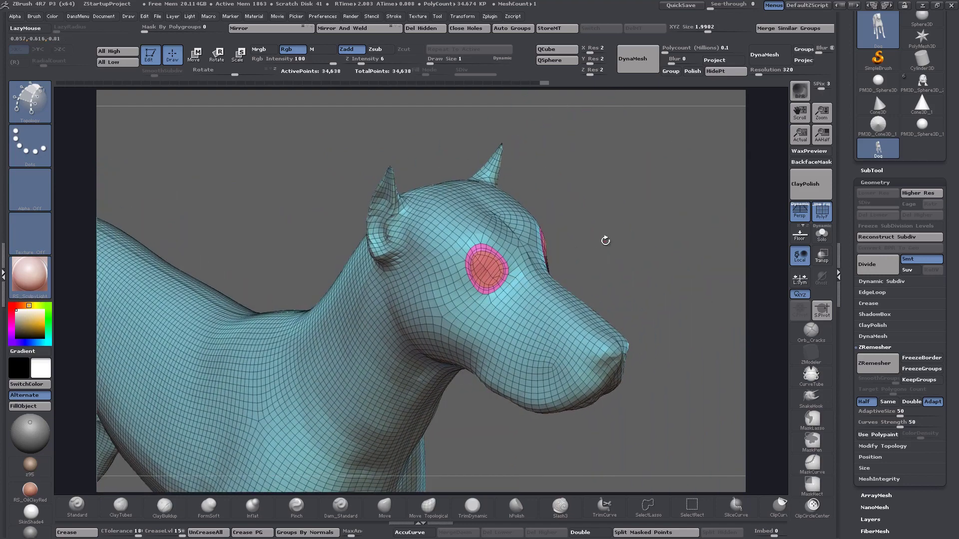